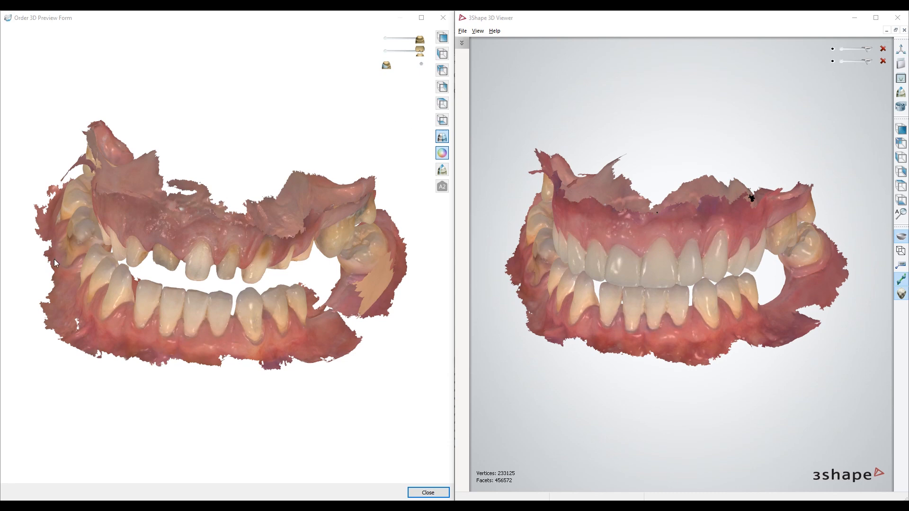
- Examine the prepared upper and lower arches in the order's 3D preview from several angles, alongside the pre-preparation scan
right_click_drag(251, 256, 271, 278)
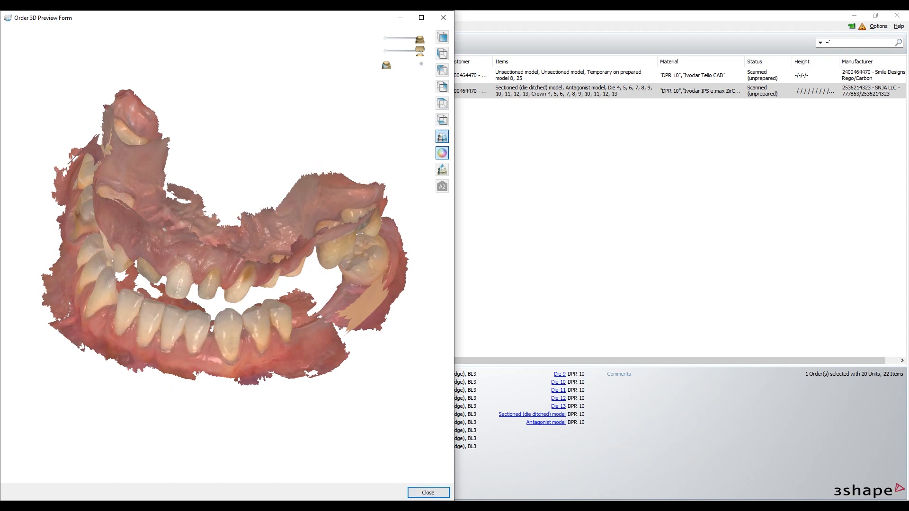
mouse_move(432, 500)
left_click(436, 471)
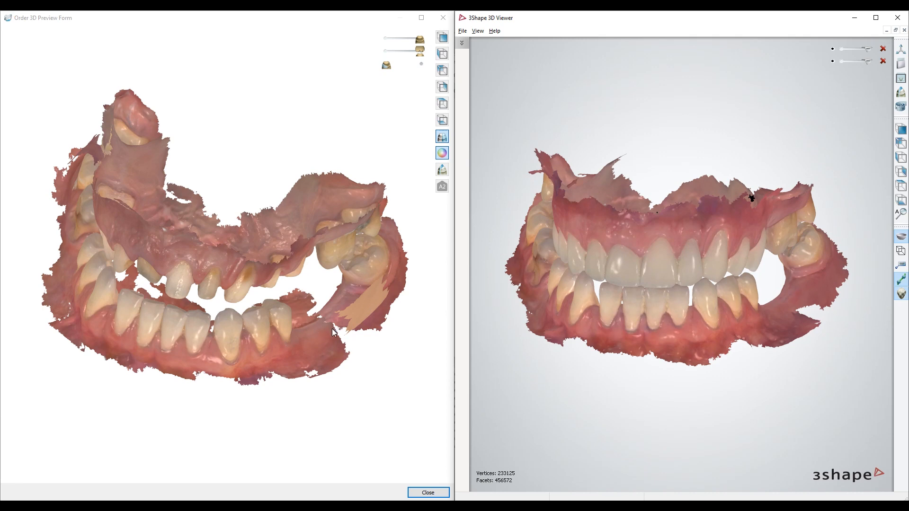
right_click_drag(342, 340, 352, 329)
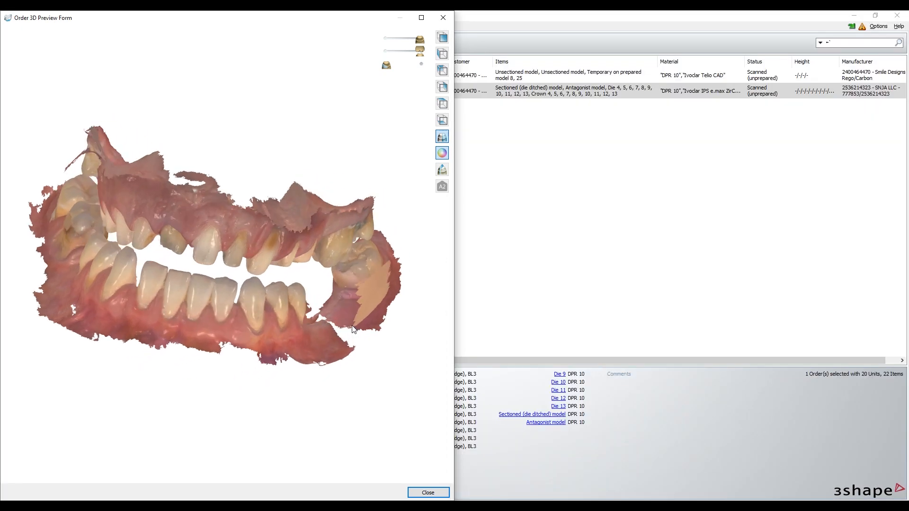
scroll(353, 329, "up", 3)
scroll(325, 302, "up", 3)
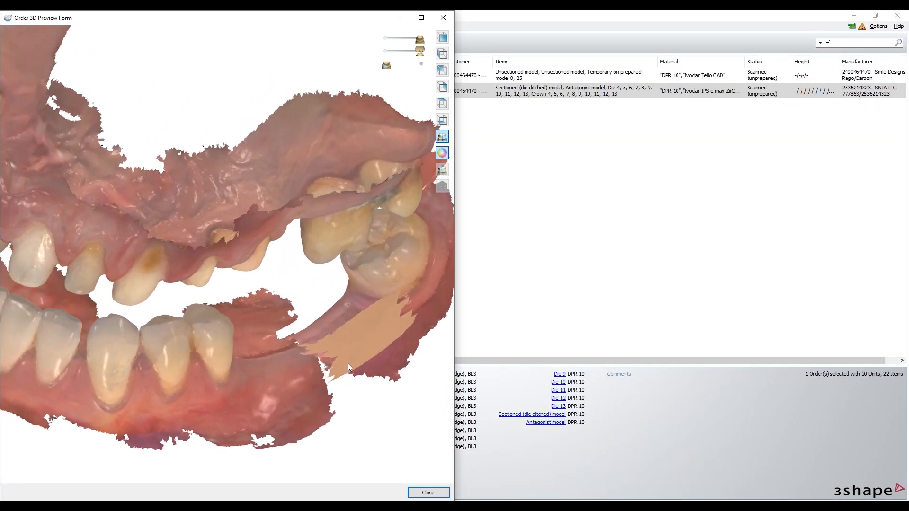
right_click_drag(347, 363, 314, 353)
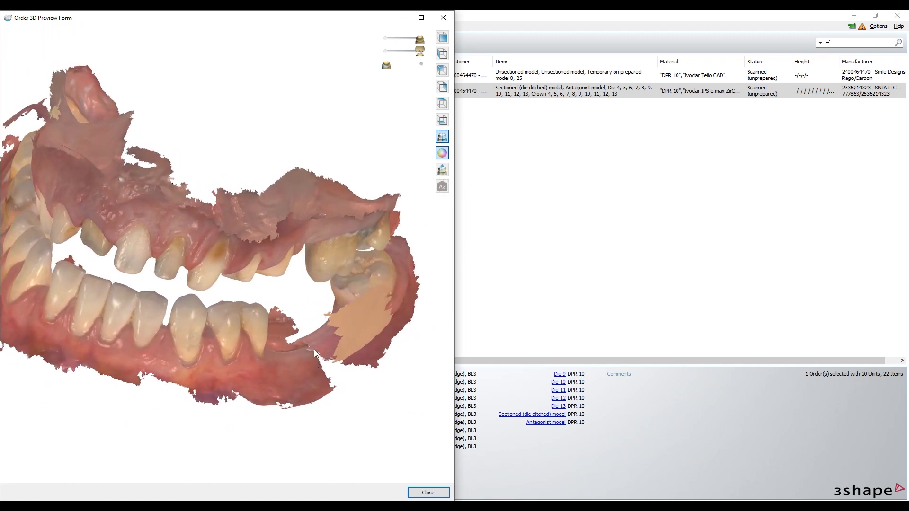
right_click_drag(314, 350, 280, 329)
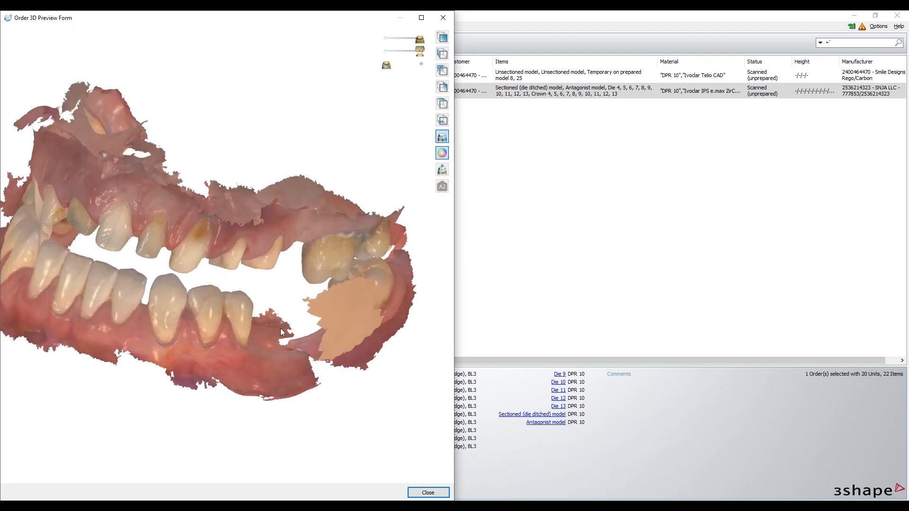
right_click_drag(280, 359, 312, 365)
scroll(297, 365, "down", 3)
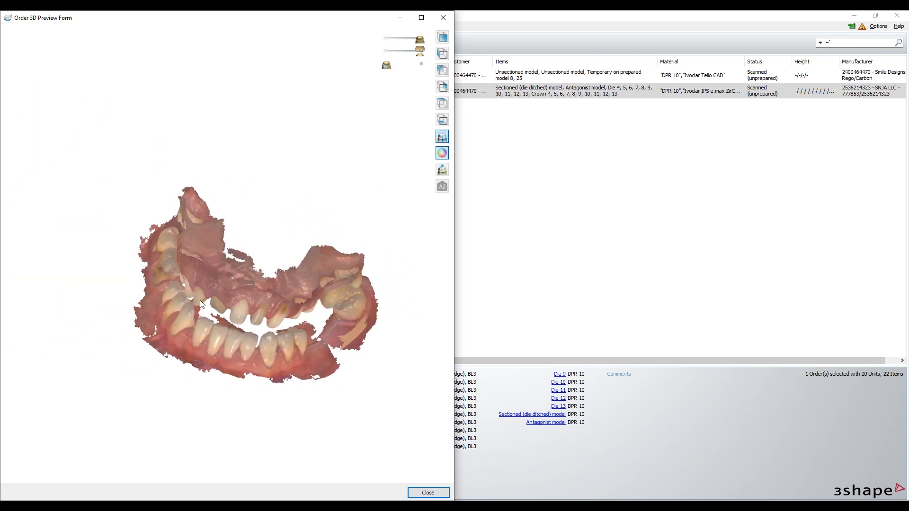
- Hide the upper arch in the order preview and compare the lower arch with the pre-preparation scan in the 3D viewer
left_click(386, 41)
right_click_drag(319, 203, 360, 357)
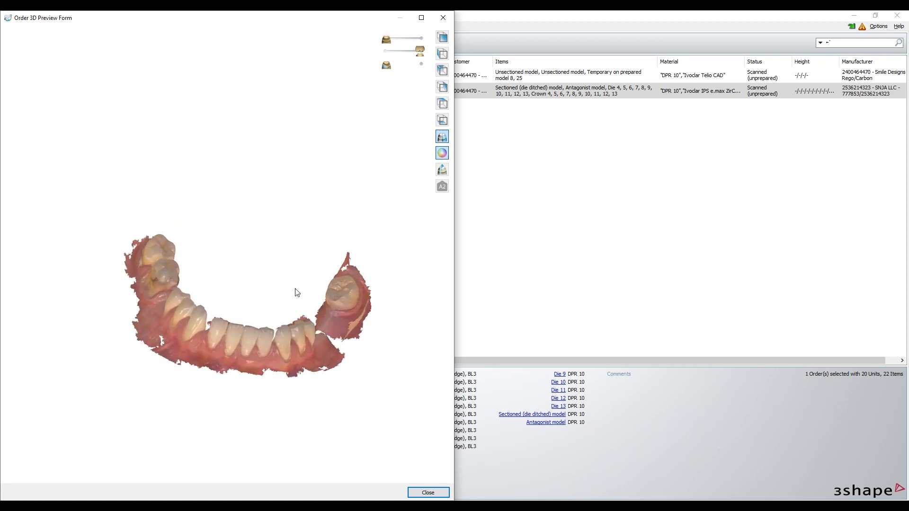
left_click(353, 506)
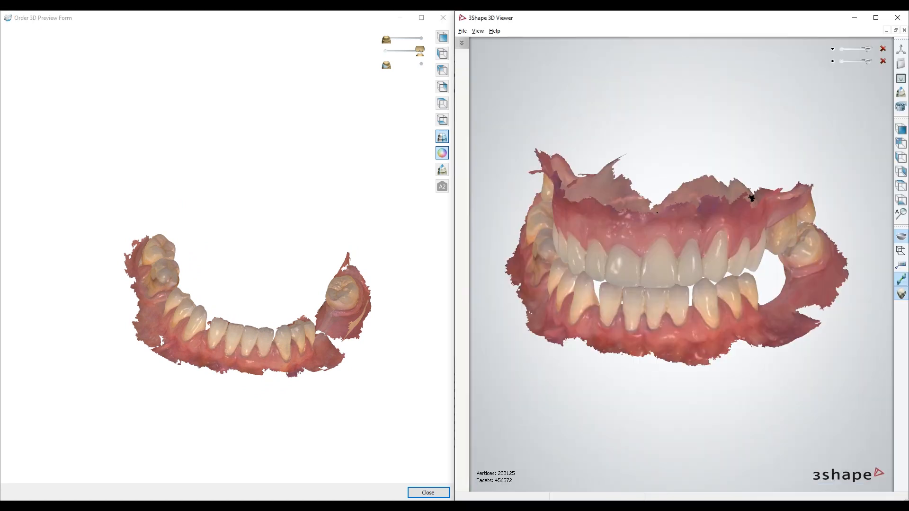
right_click_drag(693, 270, 705, 302)
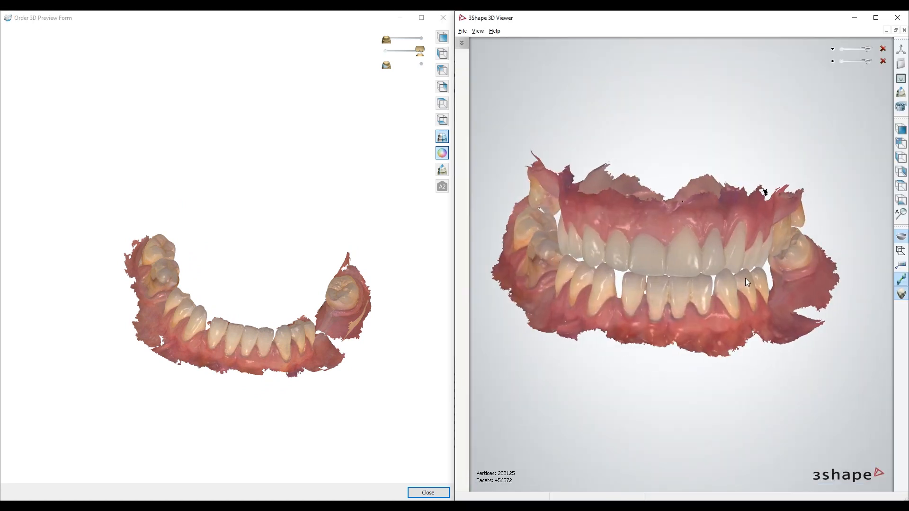
right_click_drag(747, 283, 786, 341)
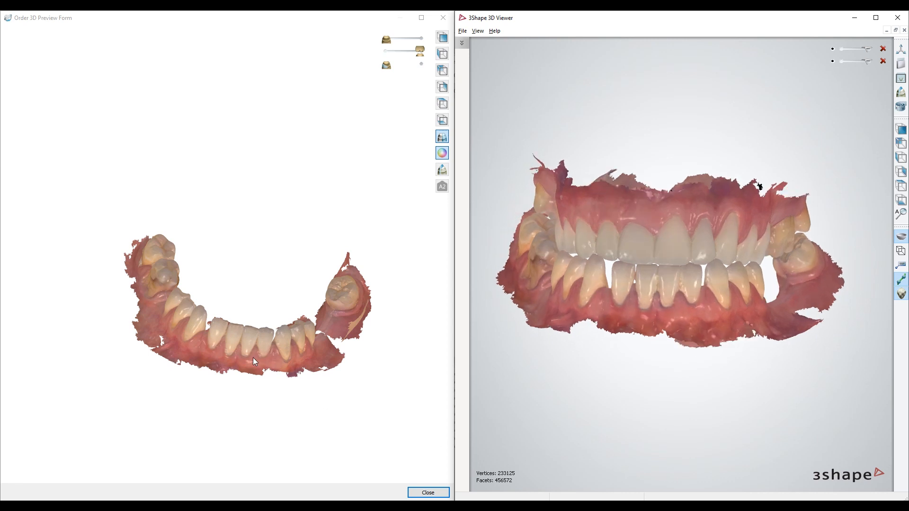
mouse_move(299, 338)
right_mouse_down()
mouse_move(269, 333)
mouse_move(283, 331)
right_mouse_up()
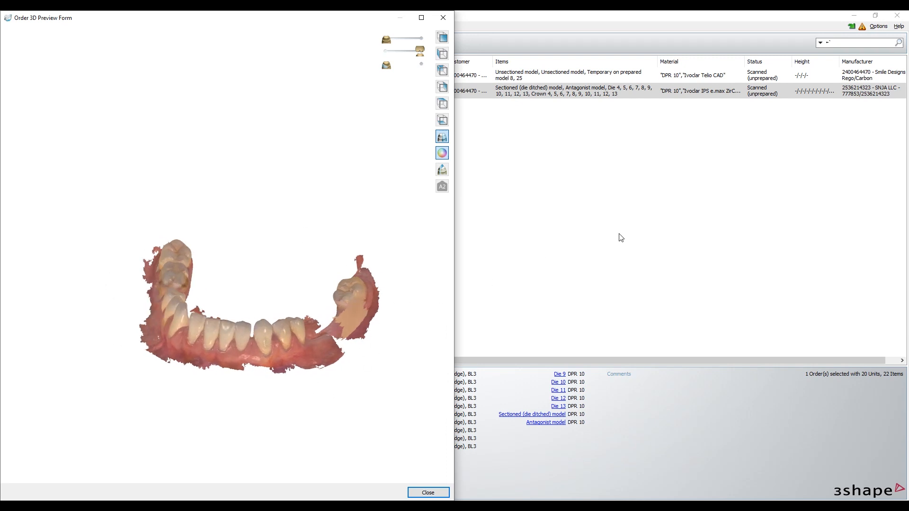
- Return to the order list and open the Prep_Scan order's folder in File Explorer
left_click(638, 236)
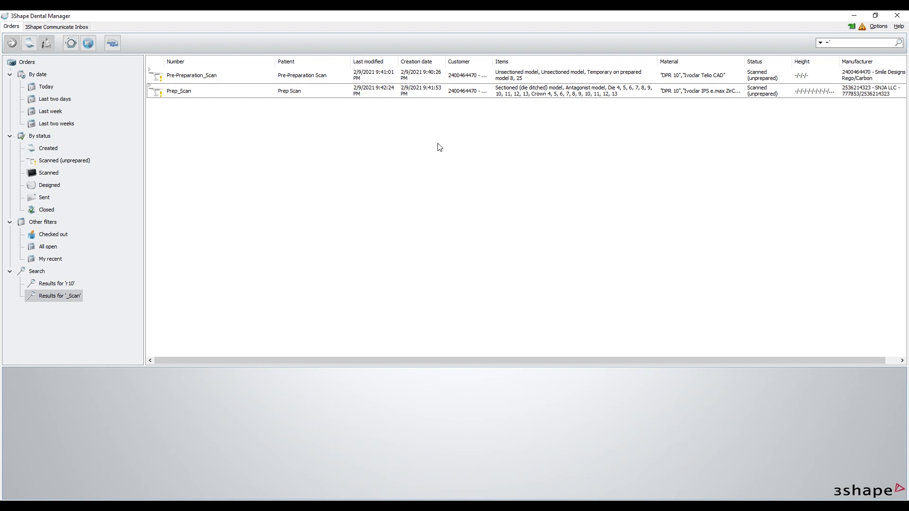
left_click(240, 95)
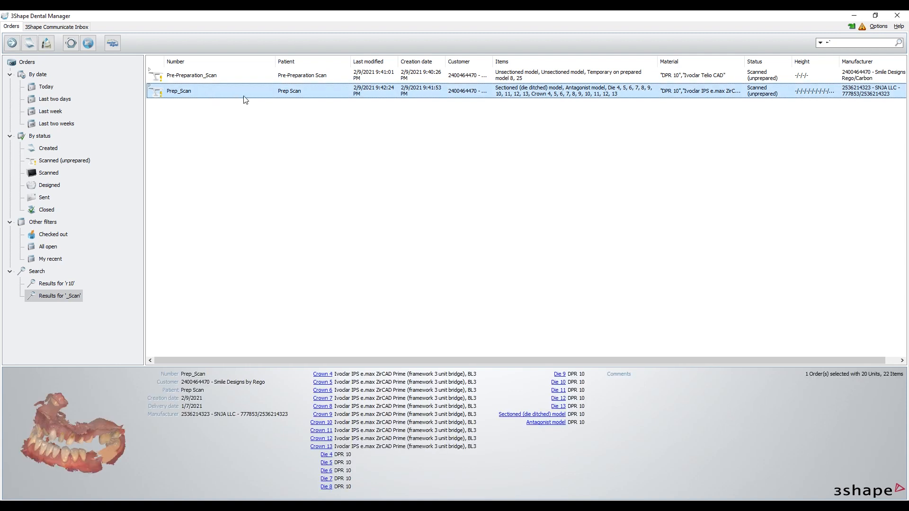
key("ctrl+f")
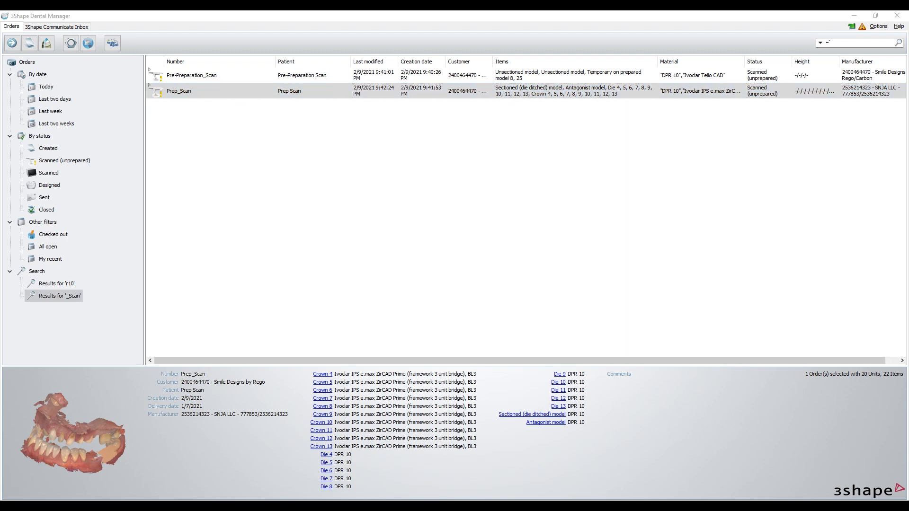
left_click_drag(604, 89, 447, 78)
left_click_drag(593, 274, 212, 85)
left_click(417, 309)
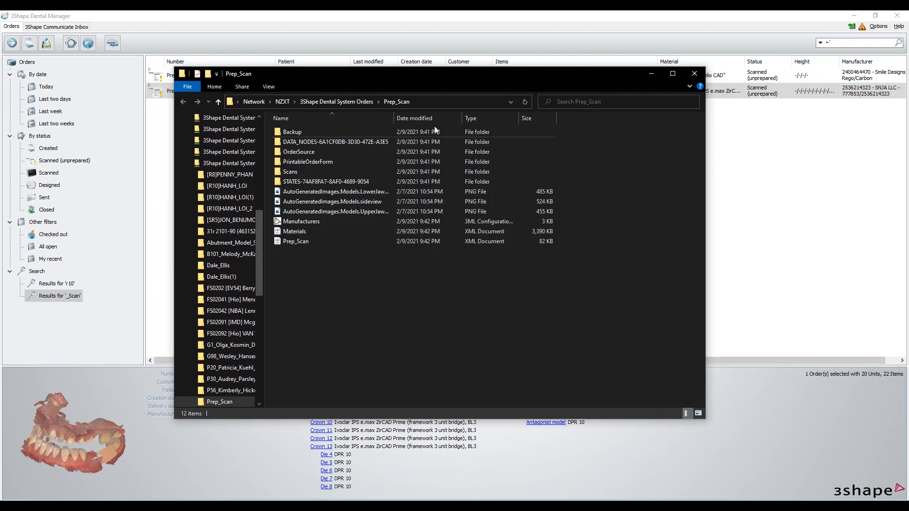
- Open the Prep_Scan order's Scans folder and point out its Lower and Upper subfolders
left_click(308, 174)
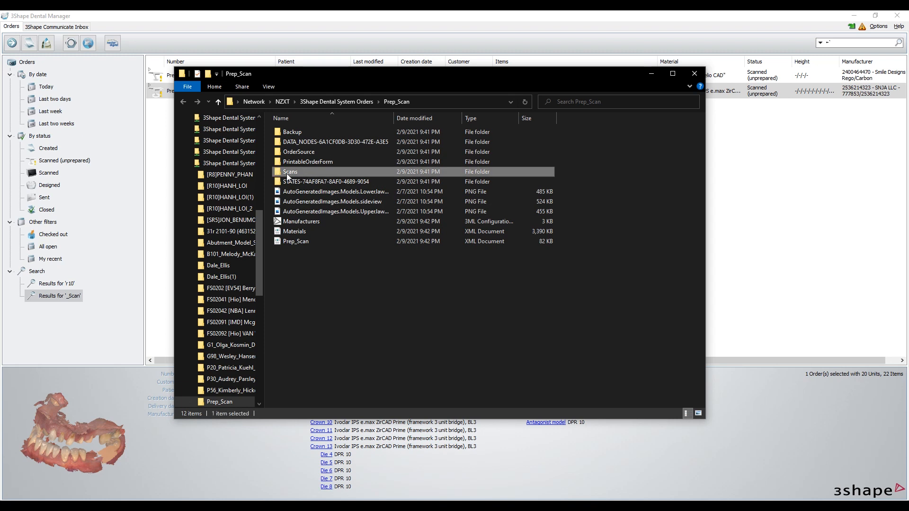
double_click(287, 173)
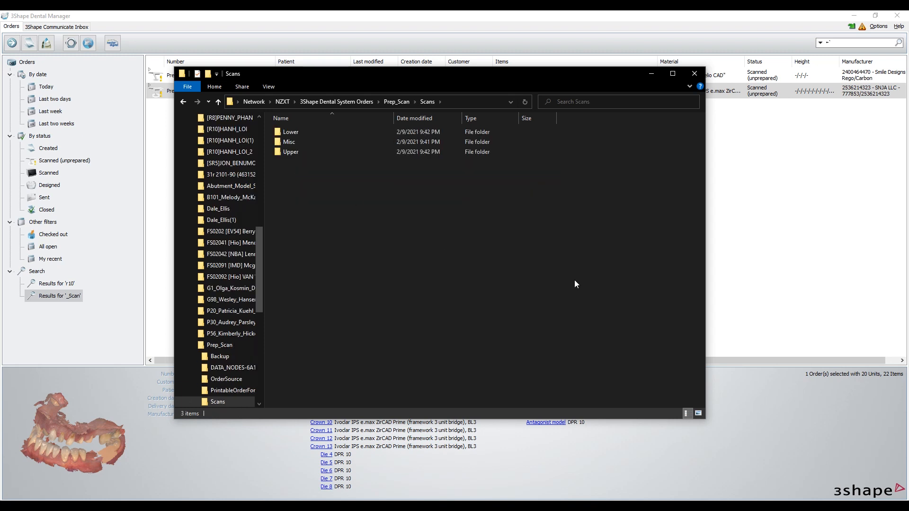
left_click_drag(575, 280, 273, 126)
left_click(293, 133)
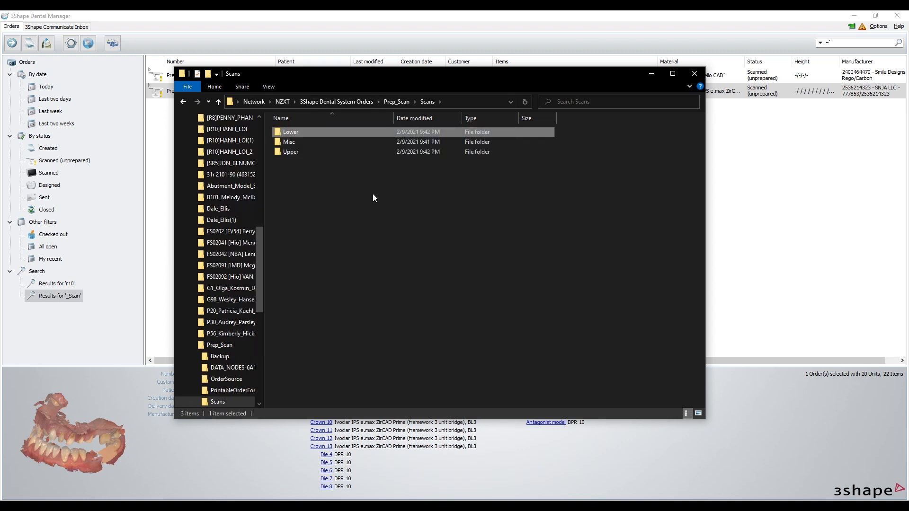
left_click(373, 195)
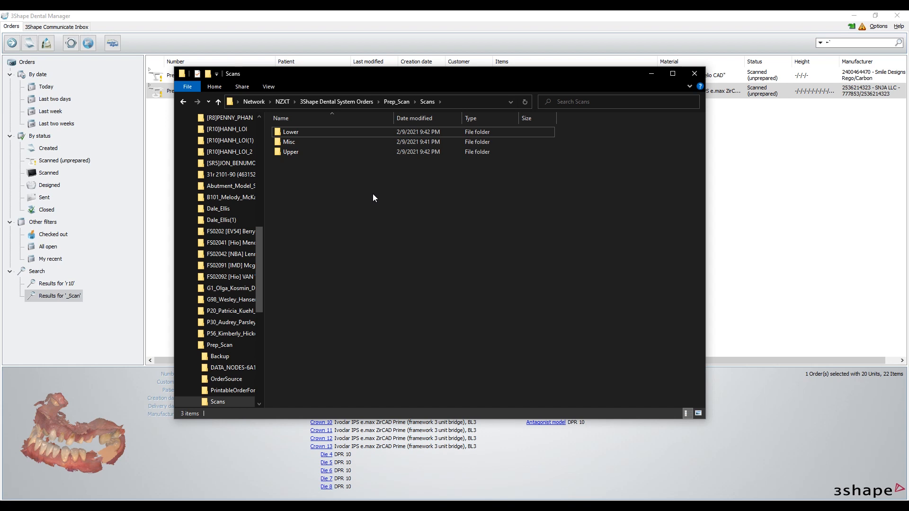
left_click(293, 133)
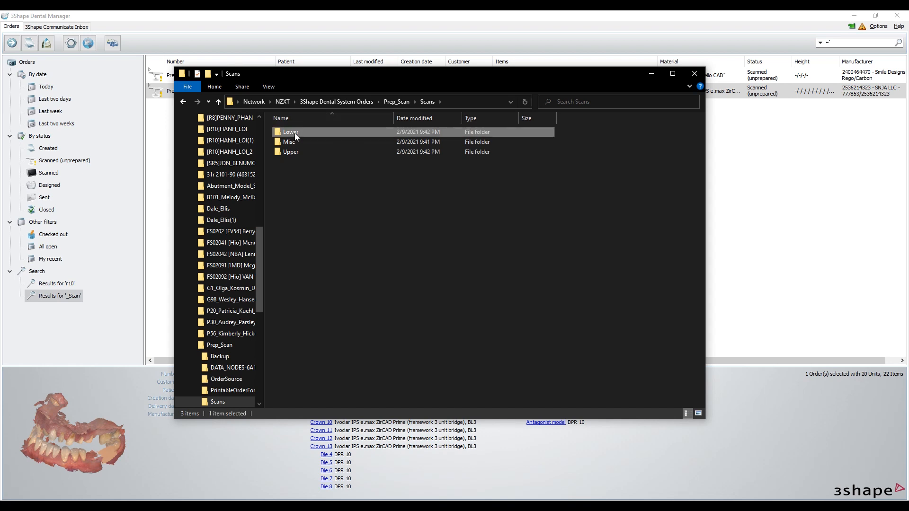
left_click(295, 152)
left_click(304, 167)
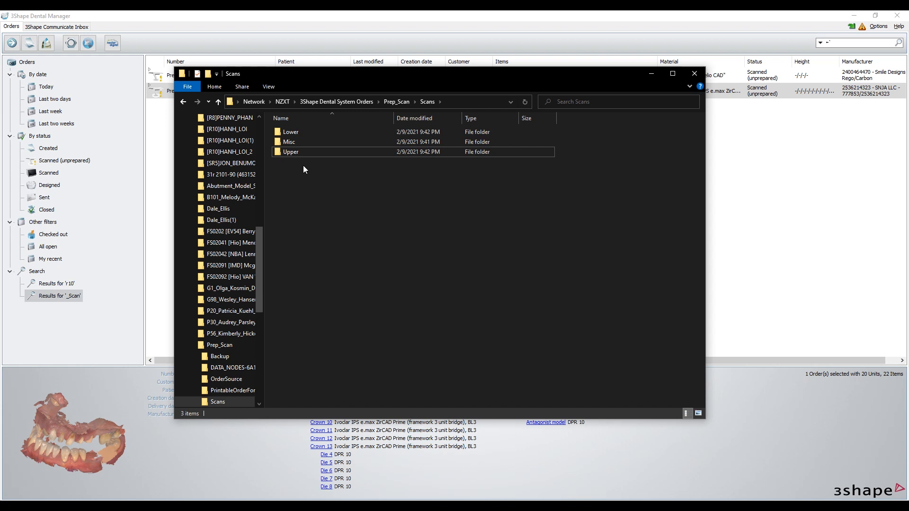
- Open the Misc subfolder and review the Raw Bite scan and Raw Bite scan2 files
double_click(294, 142)
left_click_drag(445, 226, 272, 125)
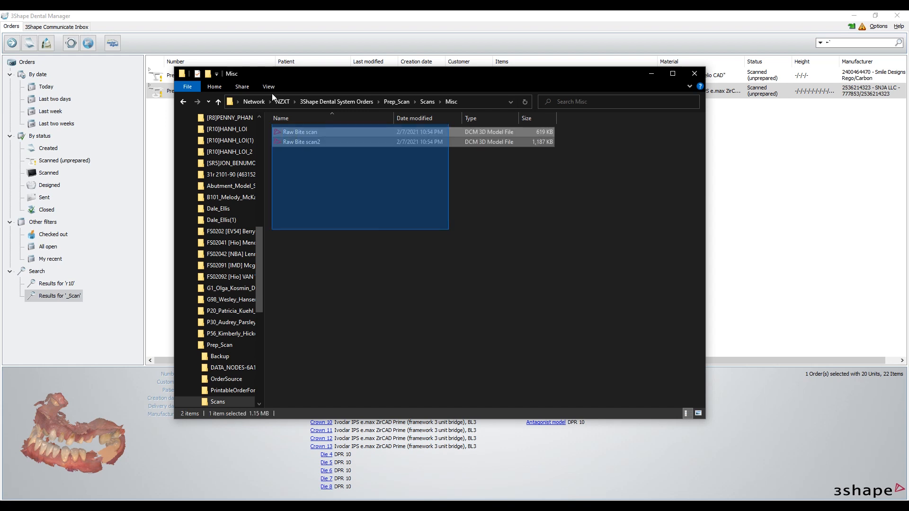
left_click(318, 134)
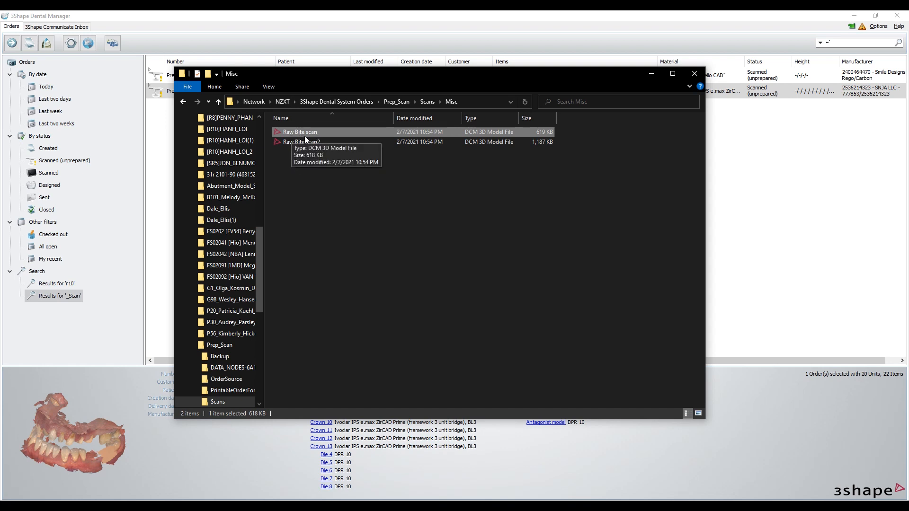
left_click(345, 172)
left_click(290, 141)
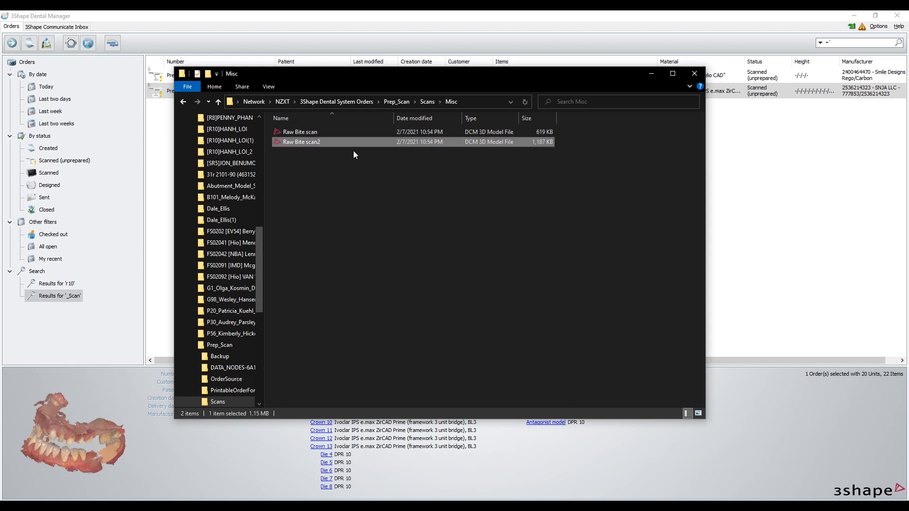
left_click(369, 181)
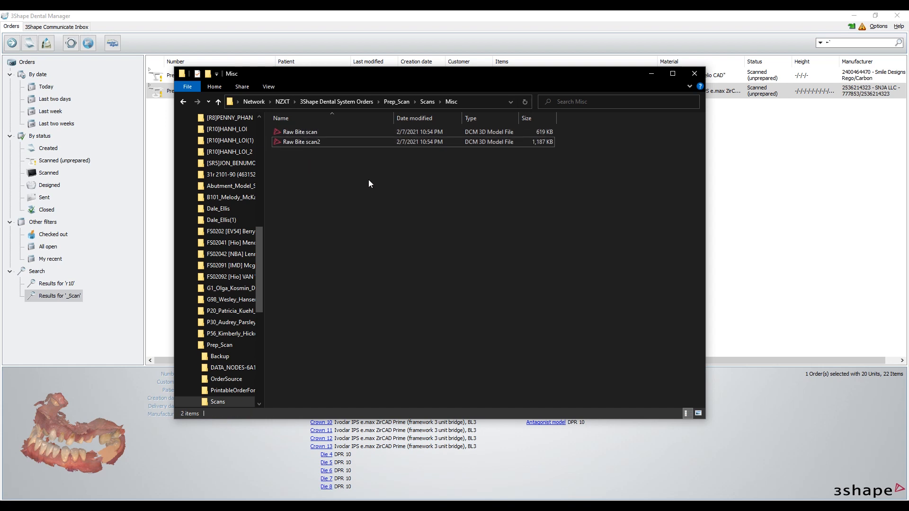
- Go back to the order list and inspect the Prep_Scan order's upper and lower arches in the 3D preview
key("alt+Left")
left_click_drag(333, 74, 449, 115)
left_click(193, 91)
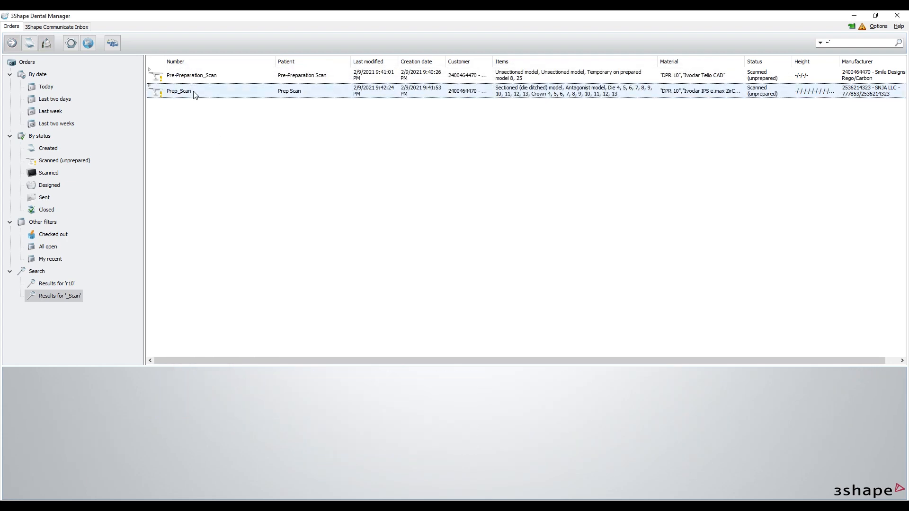
left_click(193, 76)
left_click(191, 95)
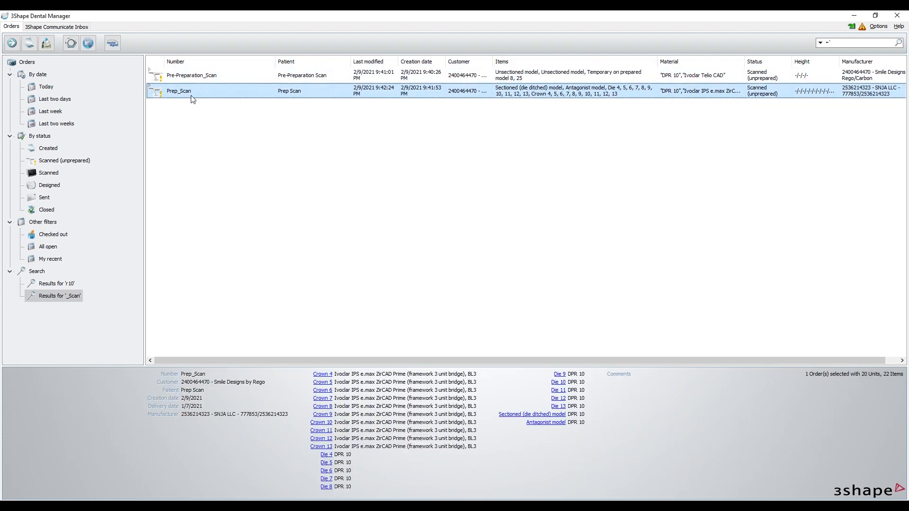
double_click(115, 403)
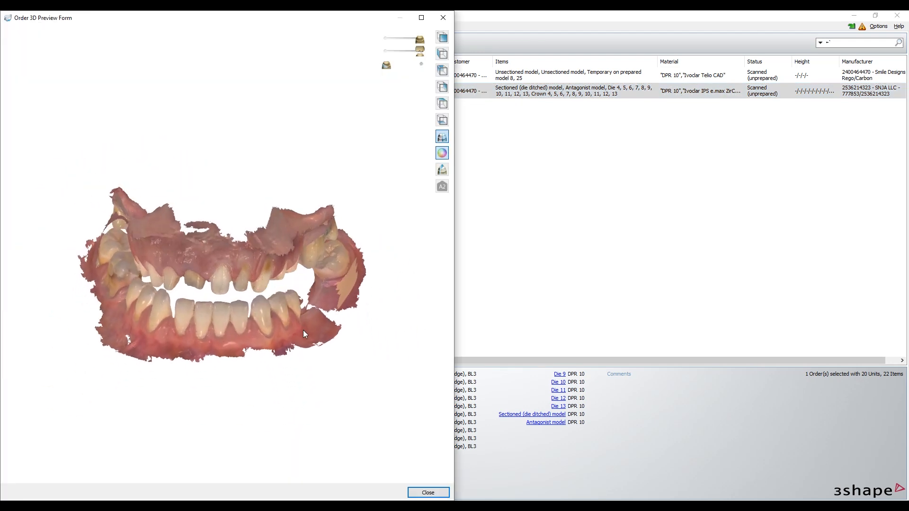
mouse_move(304, 331)
right_mouse_down()
mouse_move(282, 312)
mouse_move(300, 316)
right_mouse_up()
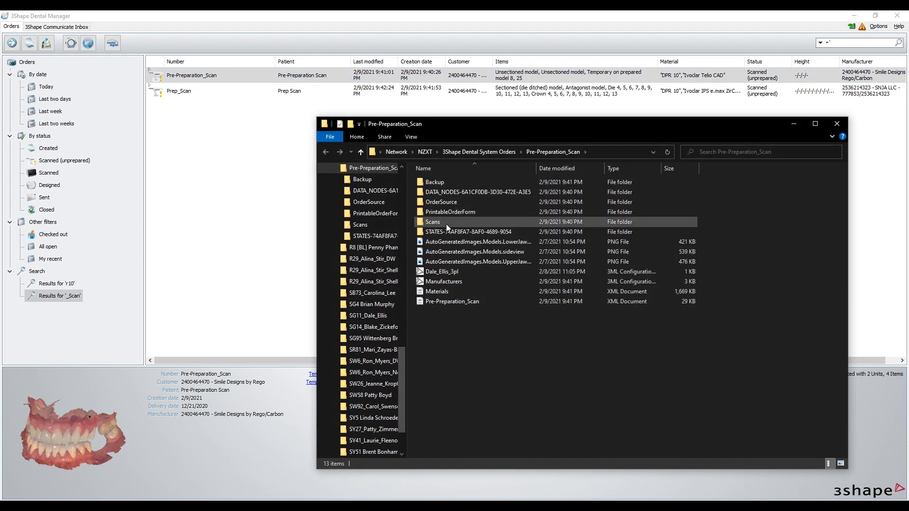
- Browse the Pre-Preparation_Scan order's folder to Scans > Lower and check the Raw Preparation scan file
left_click(441, 221)
double_click(434, 223)
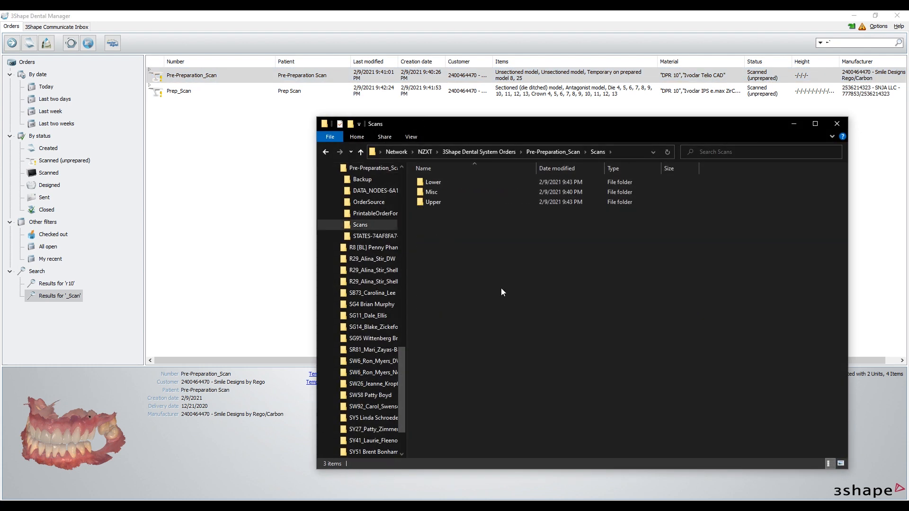
left_click(451, 183)
double_click(451, 183)
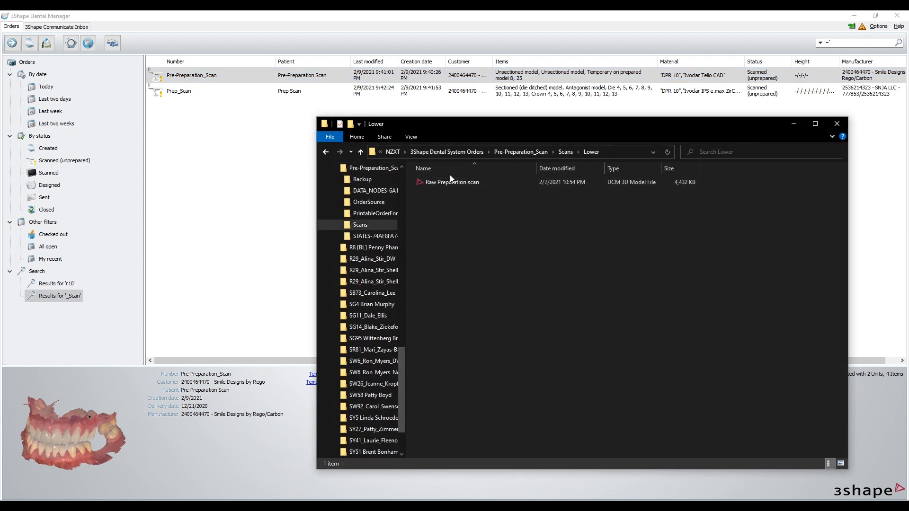
left_click(451, 182)
left_click(496, 291)
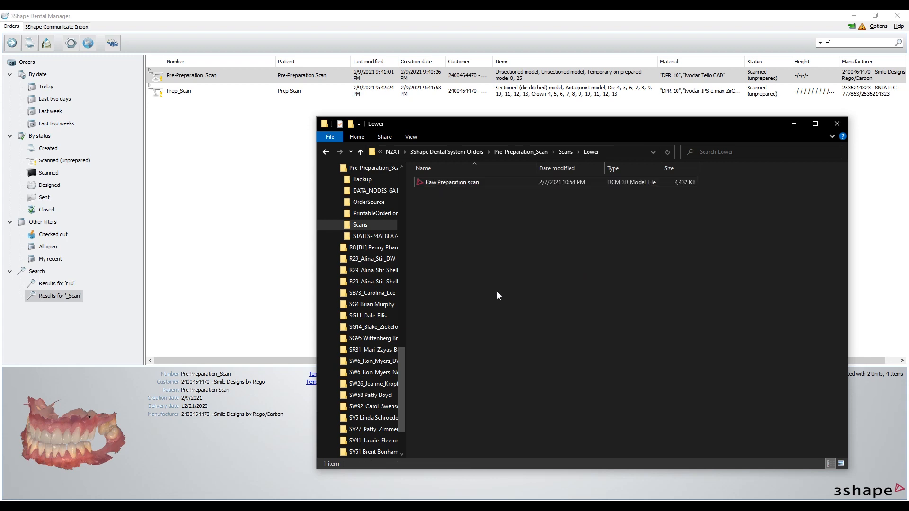
left_click(310, 217)
- Open the Prep_Scan order's folder in File Explorer
left_click(195, 94)
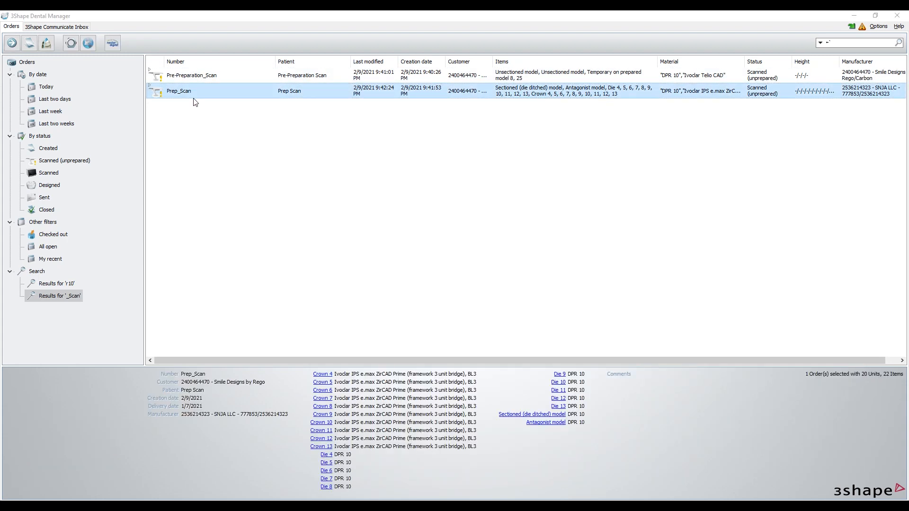
key("ctrl+e")
left_click_drag(493, 141, 417, 96)
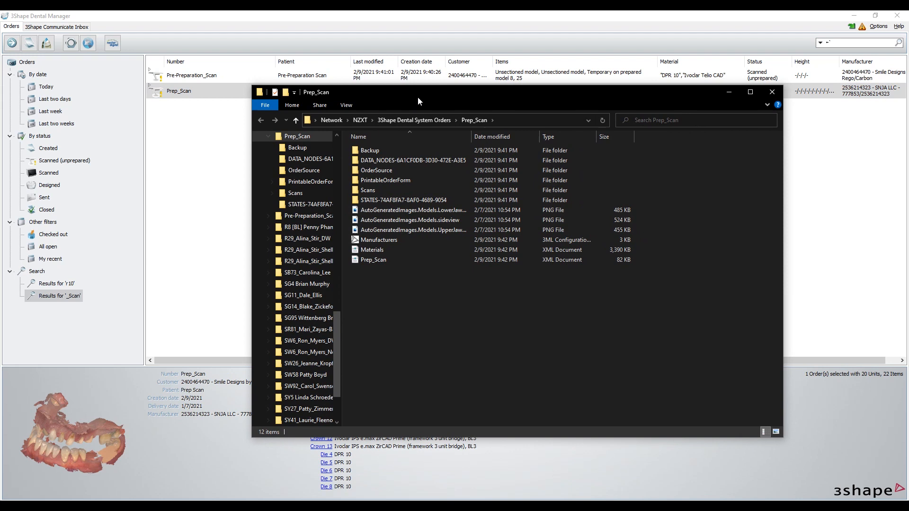
- Browse to Scans > Lower in the Prep_Scan order folder and rename the Raw Antagonist scan file to "Raw Antagonist scan Old"
double_click(375, 189)
double_click(379, 150)
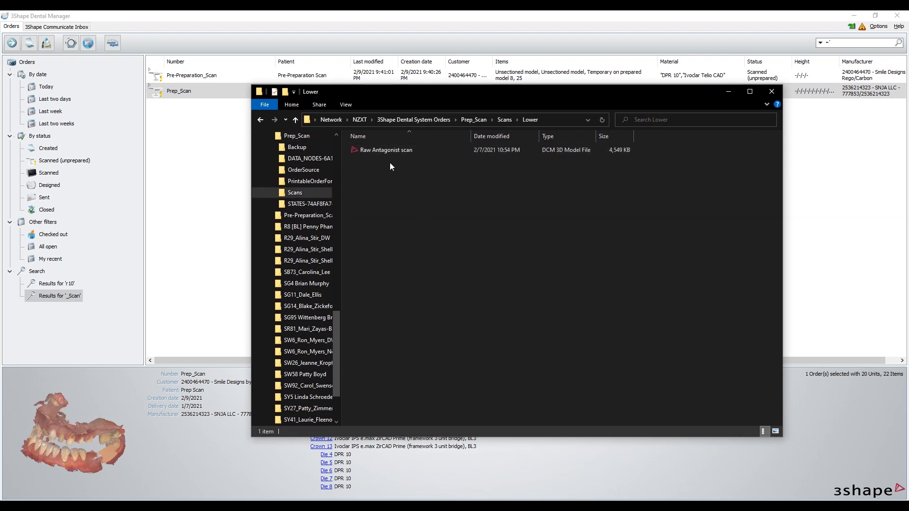
left_click(398, 150)
key("F2")
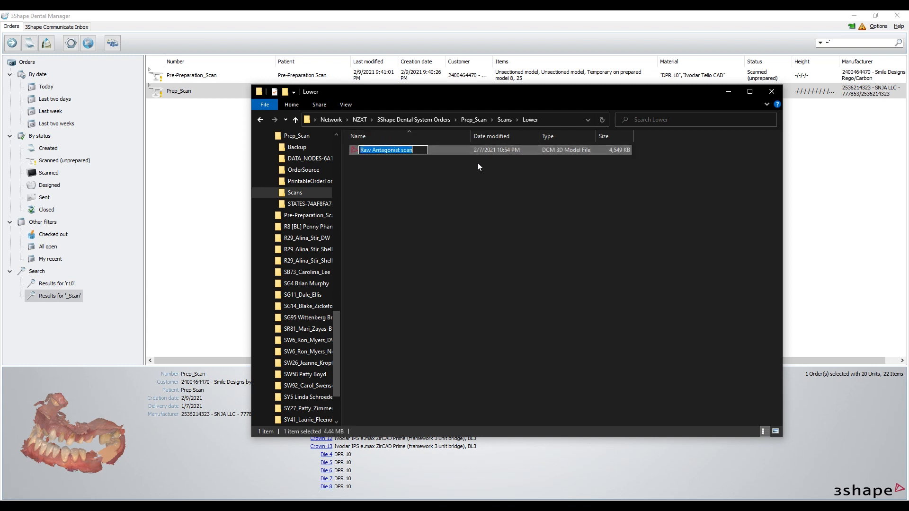
left_click(421, 150)
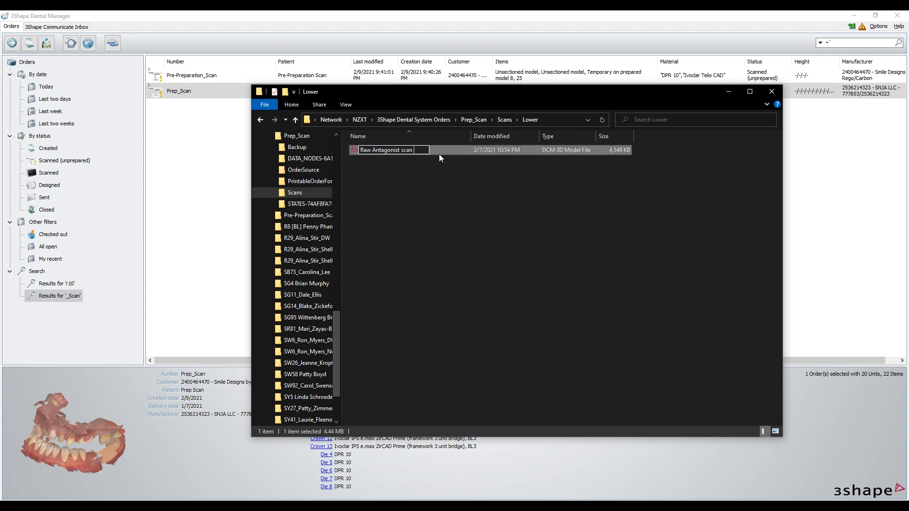
type("Old")
key("Return")
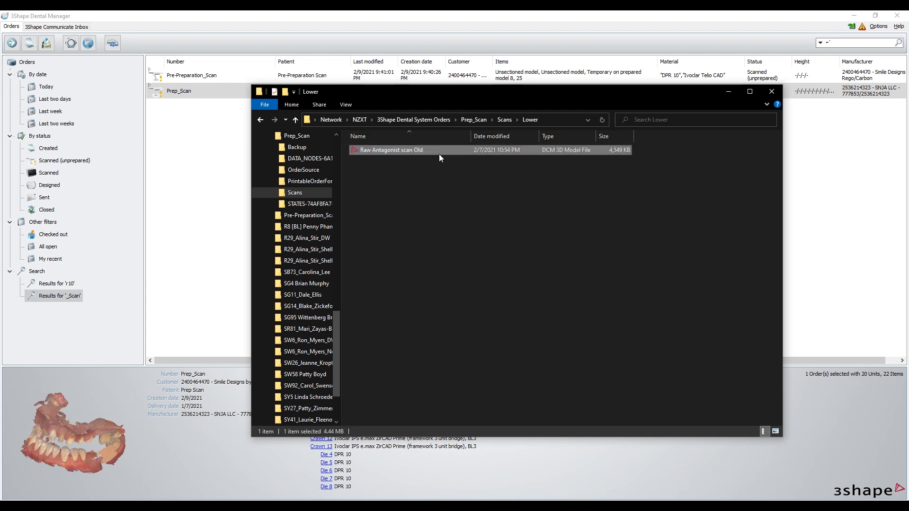
- Paste the pre-preparation order's Raw Preparation scan file into this Lower folder and rename the copy "Raw Antagonist scan"
left_click(411, 195)
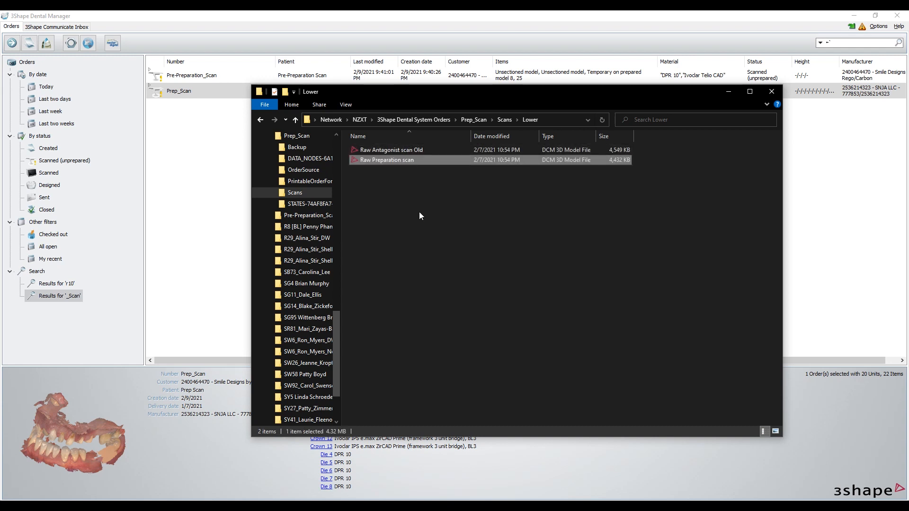
left_click(400, 150)
key("ctrl+c")
key("F2")
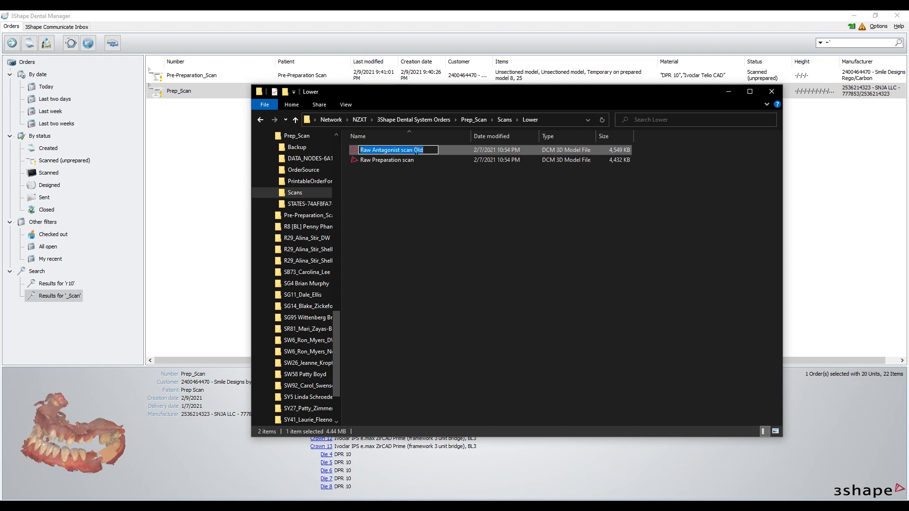
left_click(439, 206)
left_click(402, 160)
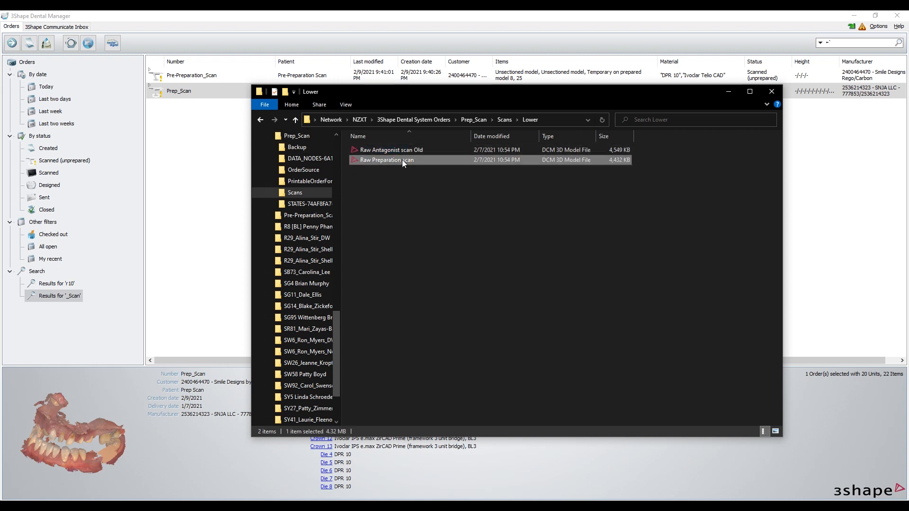
key("F2")
key("ctrl+v")
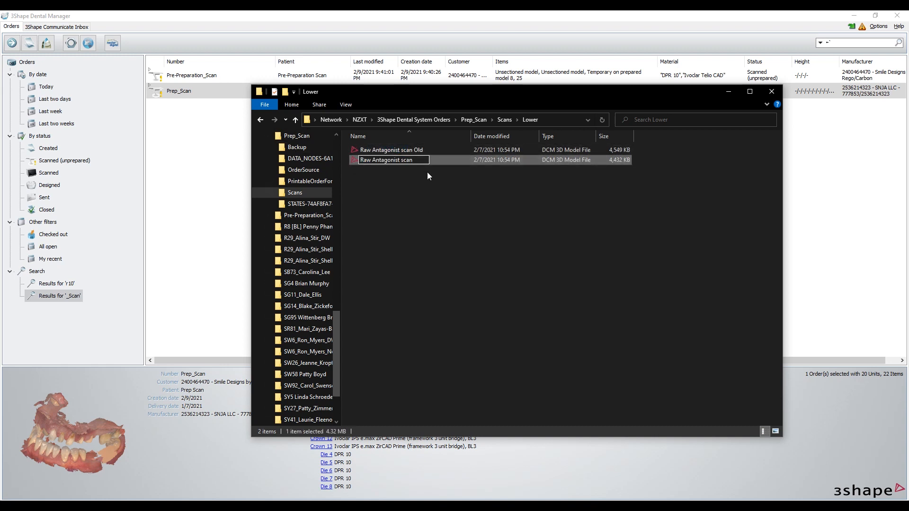
key("Return")
left_click(431, 197)
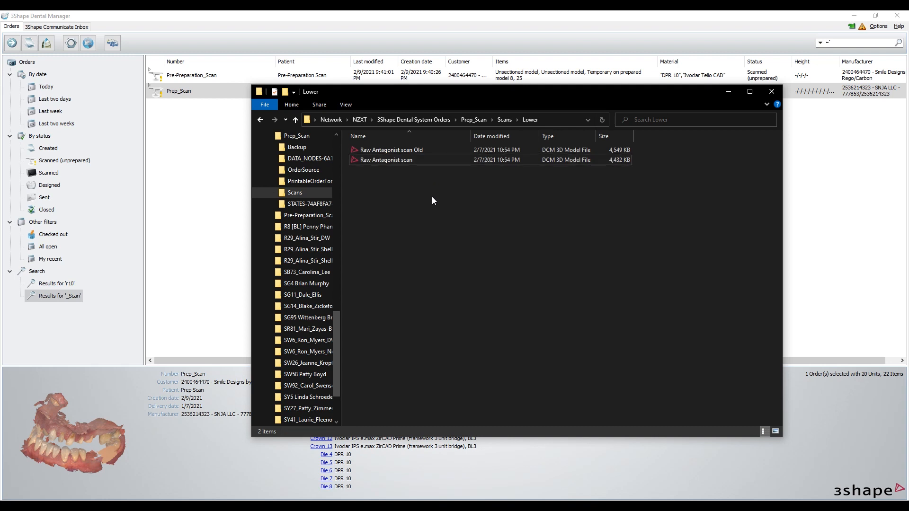
- Compare the renamed scan with the Raw Preparation scan in the Pre-Preparation_Scan order's Lower folder, and return to the order list
left_click(397, 161)
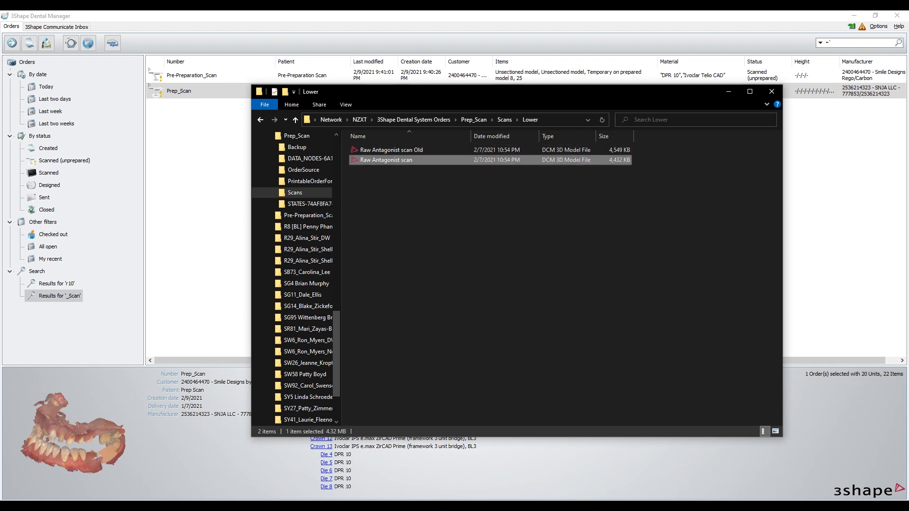
mouse_move(397, 507)
left_click(351, 474)
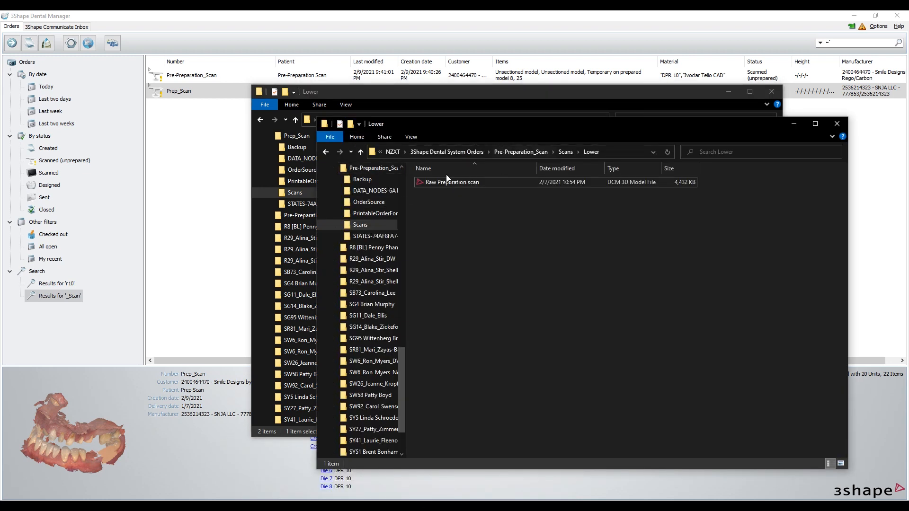
left_click(465, 93)
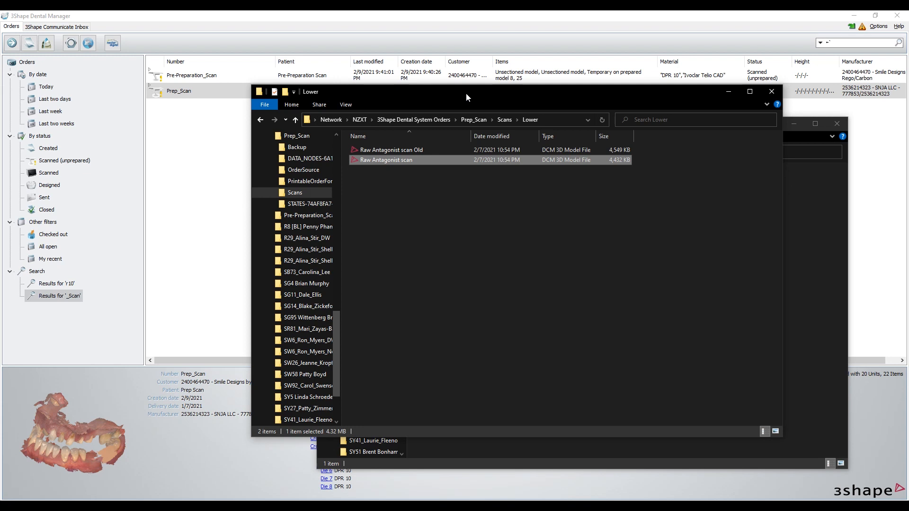
left_click(420, 200)
left_click(380, 163)
left_click(202, 190)
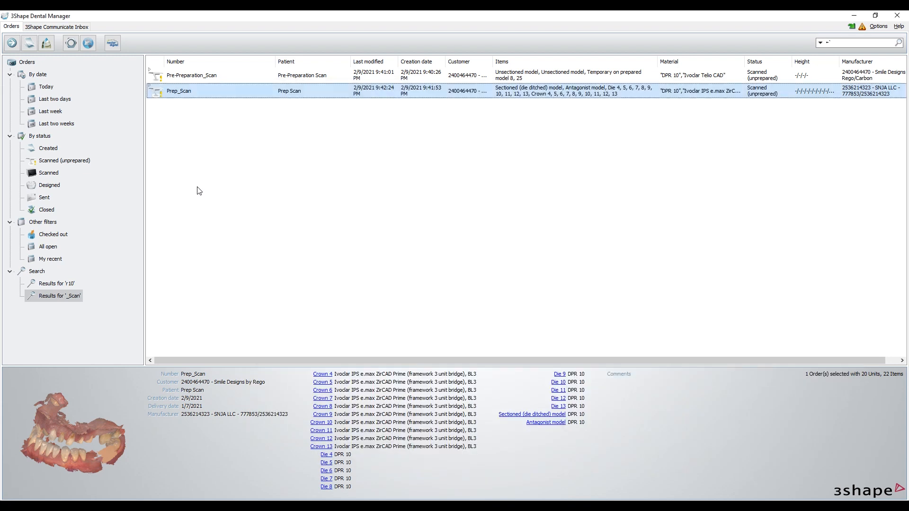
- Open the Prep_Scan order's 3D preview full screen, show both arches, inspect the swapped lower scan from several angles, and close the preview
left_click(197, 91)
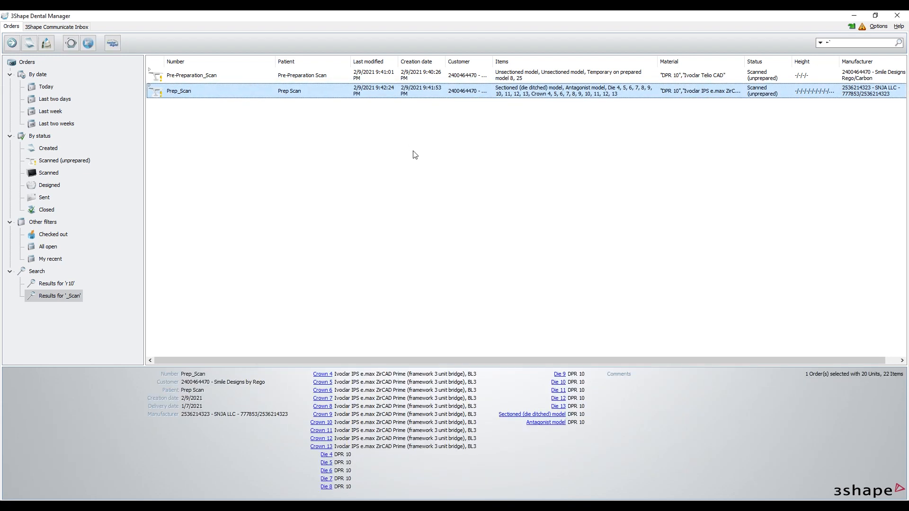
left_click(47, 43)
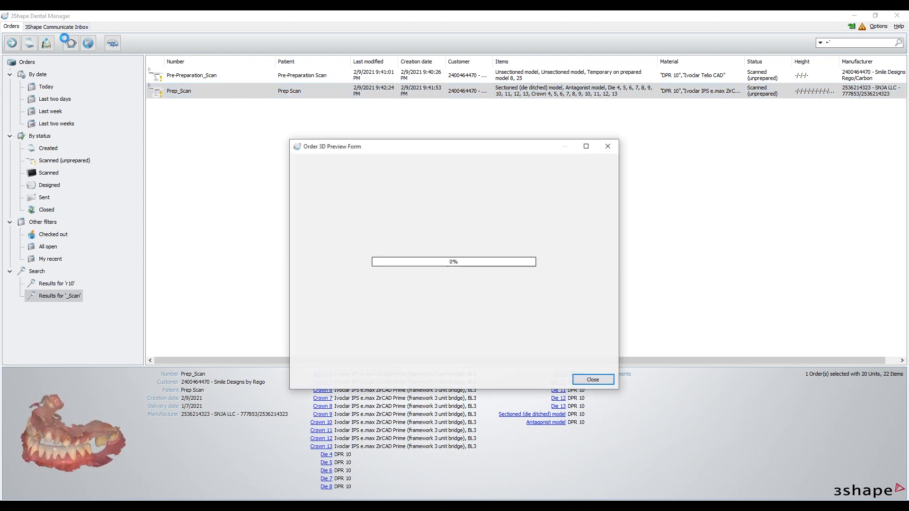
left_click(587, 146)
right_click_drag(595, 169, 570, 232)
left_click_drag(846, 50, 880, 51)
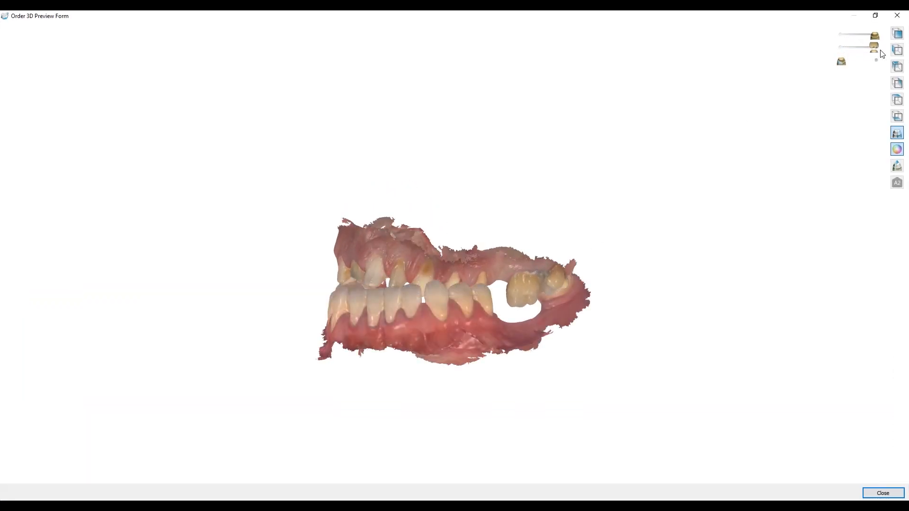
right_click_drag(513, 264, 214, 242)
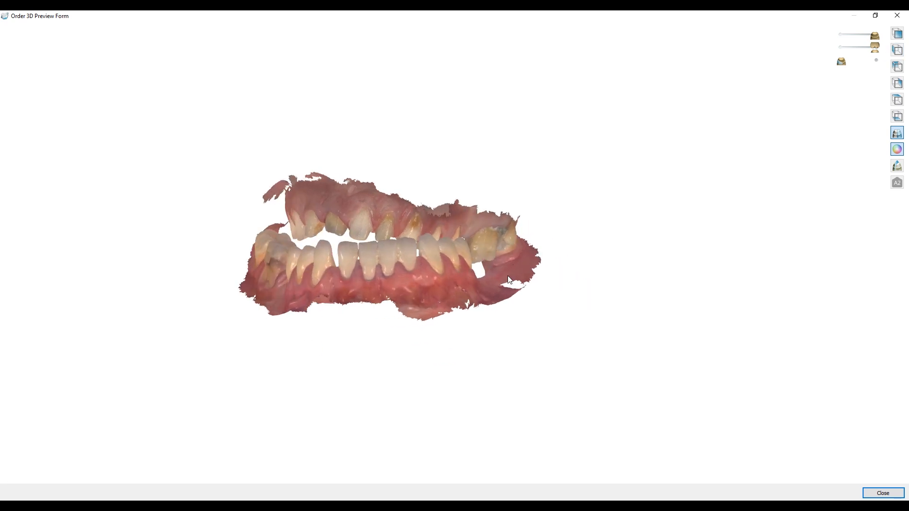
right_click_drag(286, 249, 516, 238)
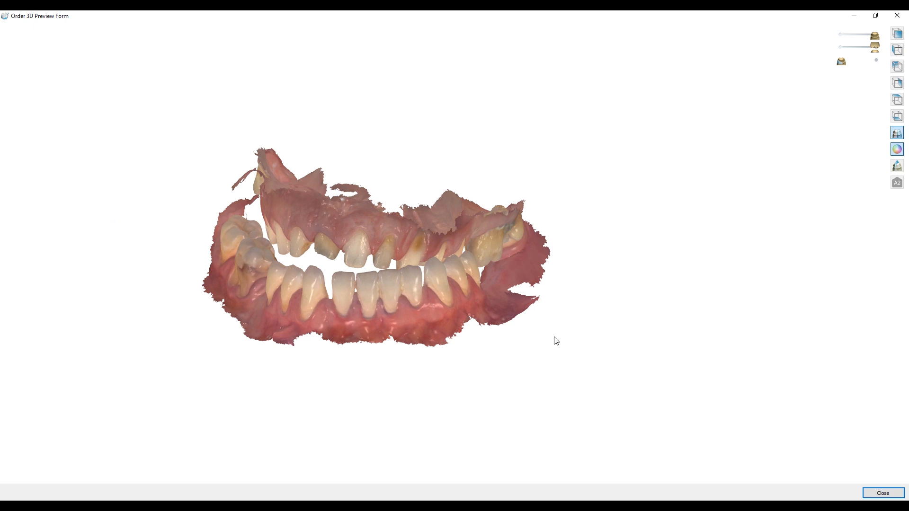
right_click_drag(554, 339, 637, 231)
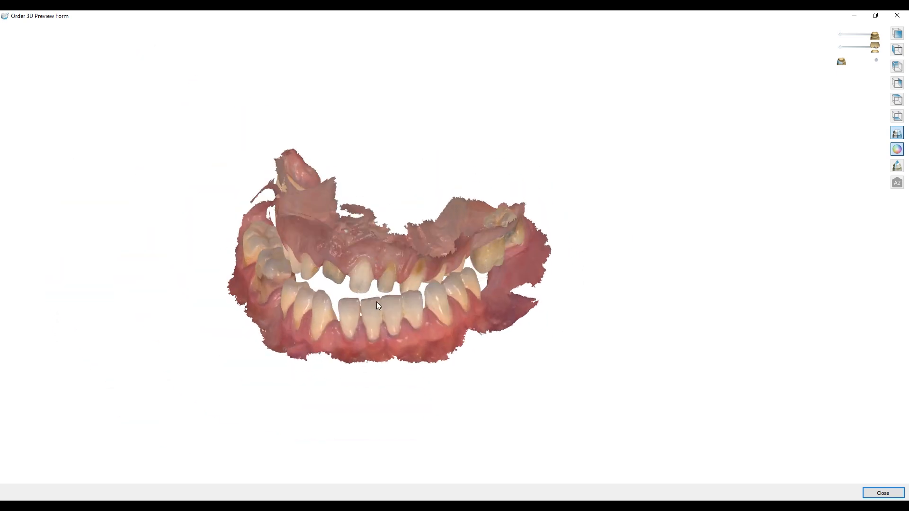
right_click_drag(495, 280, 503, 273)
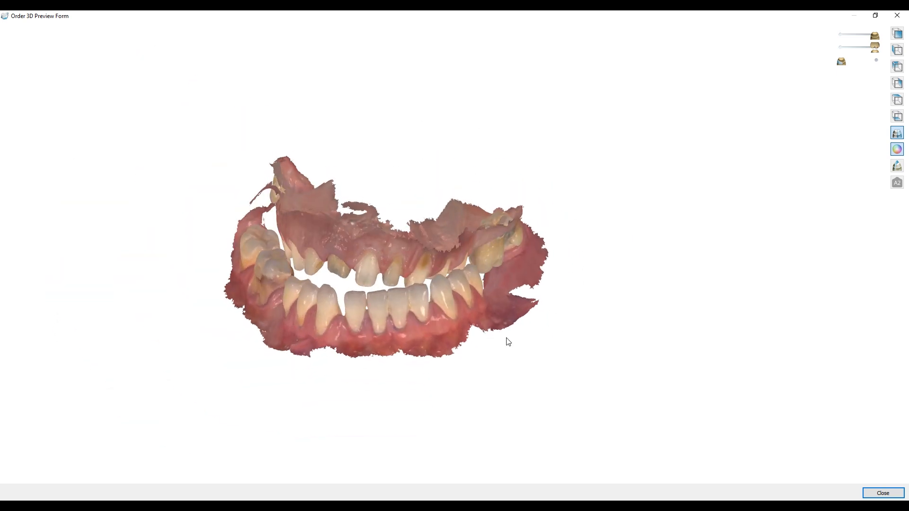
left_click(898, 15)
- Open the Prep_Scan order for modification, review its order form, and close the form
right_click(184, 95)
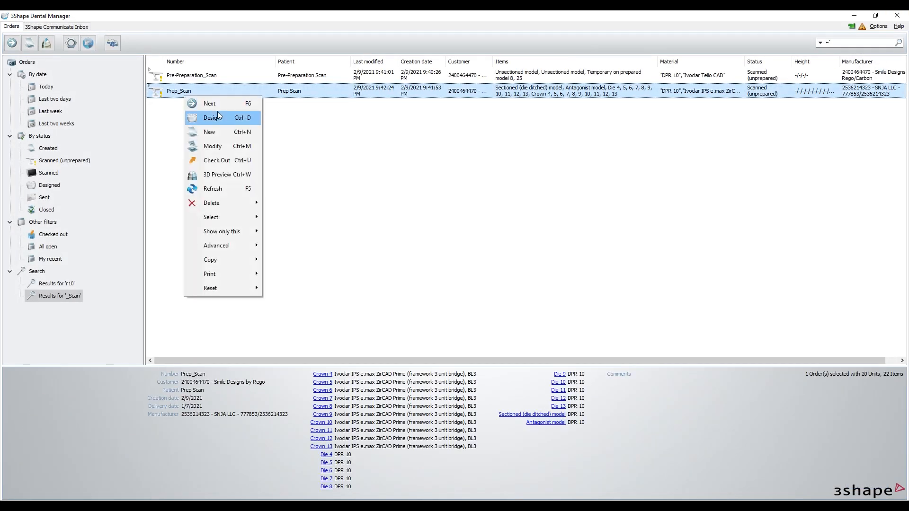
left_click(222, 146)
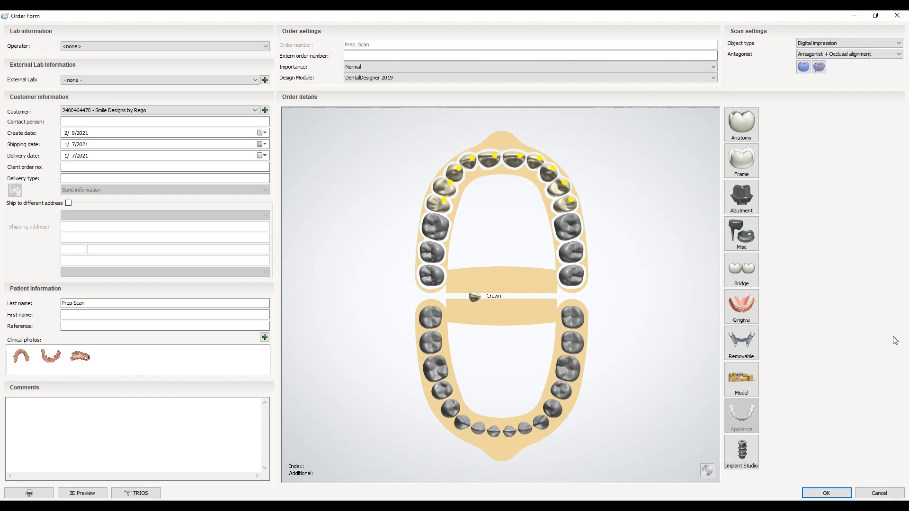
left_click(881, 493)
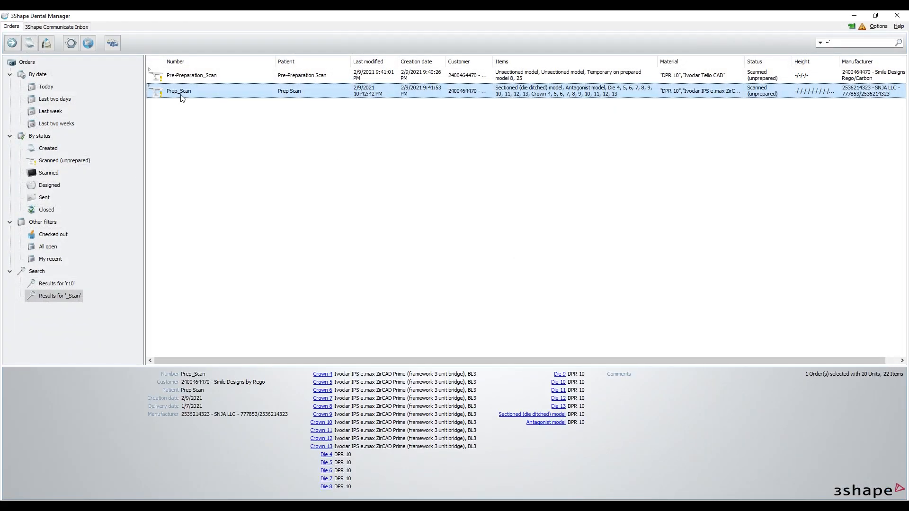
- Open the Prep_Scan order for design and enable 3-point alignment for the upper jaw, moving the Align to bite dialog clear of the Prepare steps
right_click(180, 94)
left_click(200, 115)
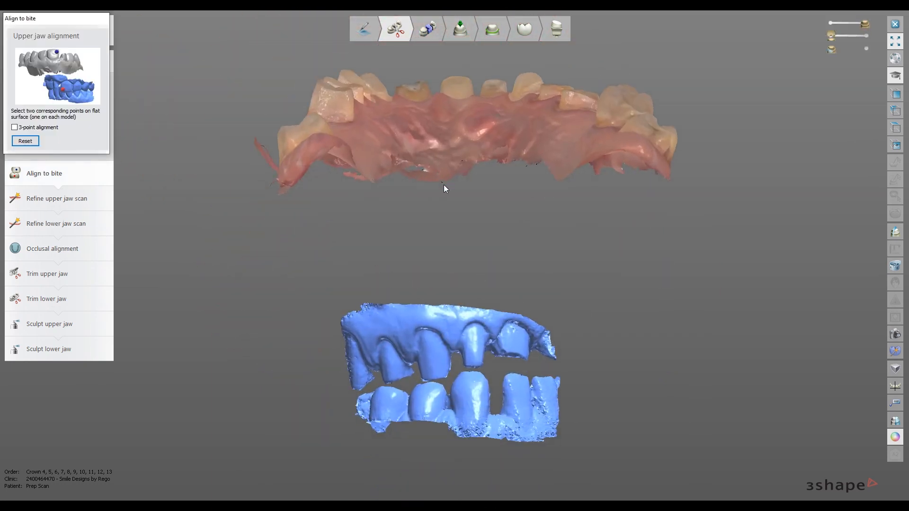
right_click_drag(489, 189, 533, 225)
scroll(533, 226, "down", 5)
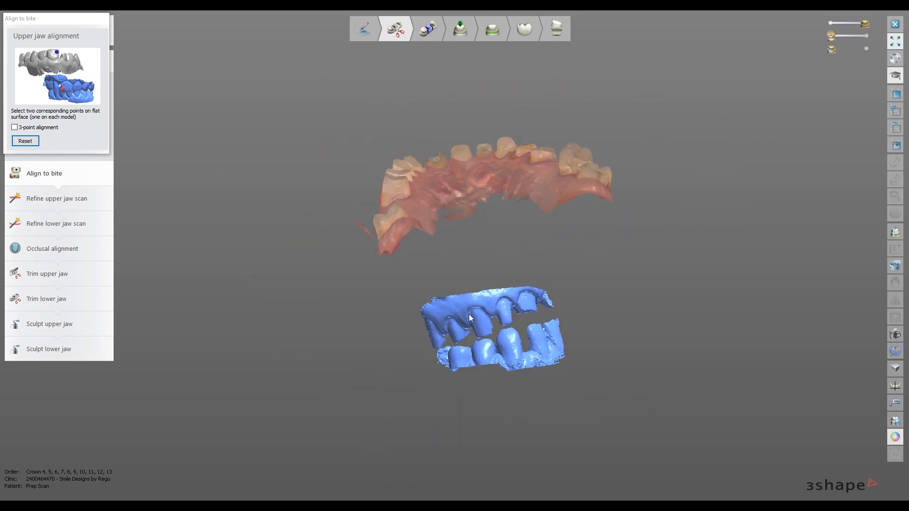
left_click(19, 127)
left_click_drag(95, 19, 106, 327)
- Align the upper jaw to the bite scan using three matching point pairs on the prepared teeth, check the fit, and advance to lower jaw alignment
right_click_drag(784, 351, 544, 353)
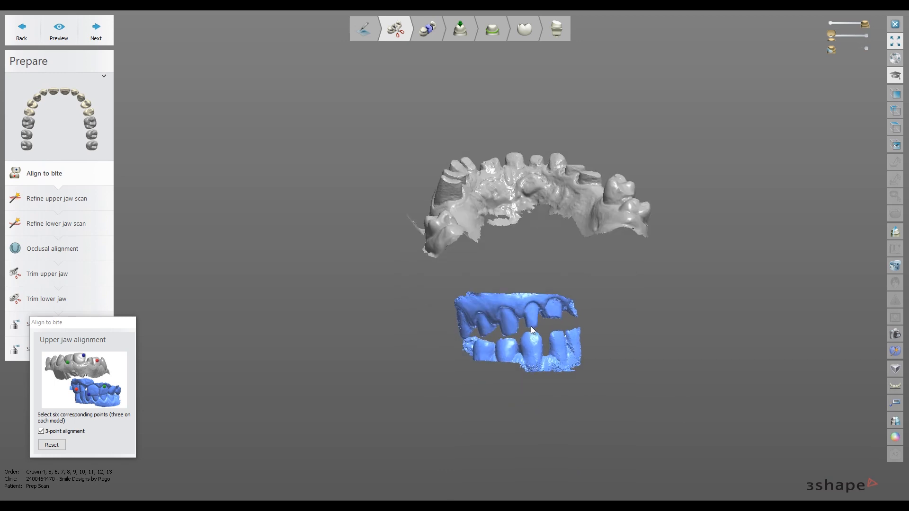
scroll(530, 326, "up", 3)
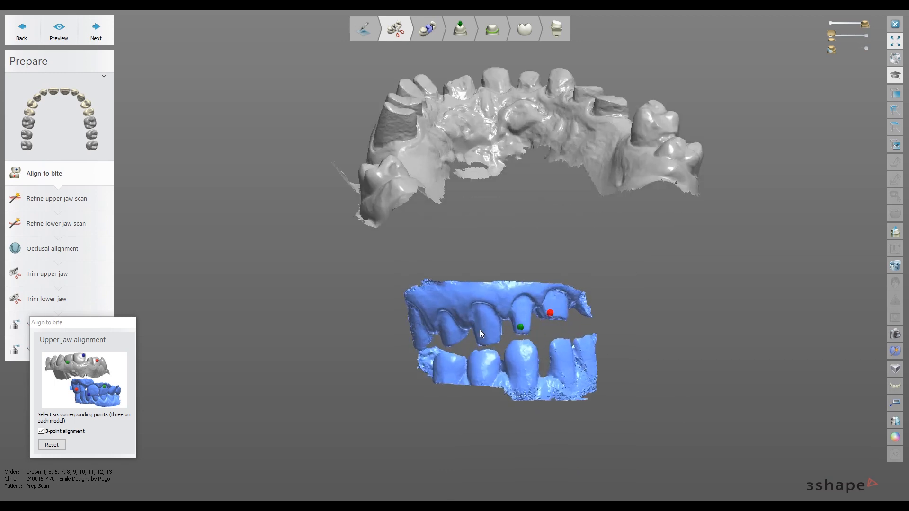
right_click_drag(485, 169, 486, 339)
left_click(464, 356)
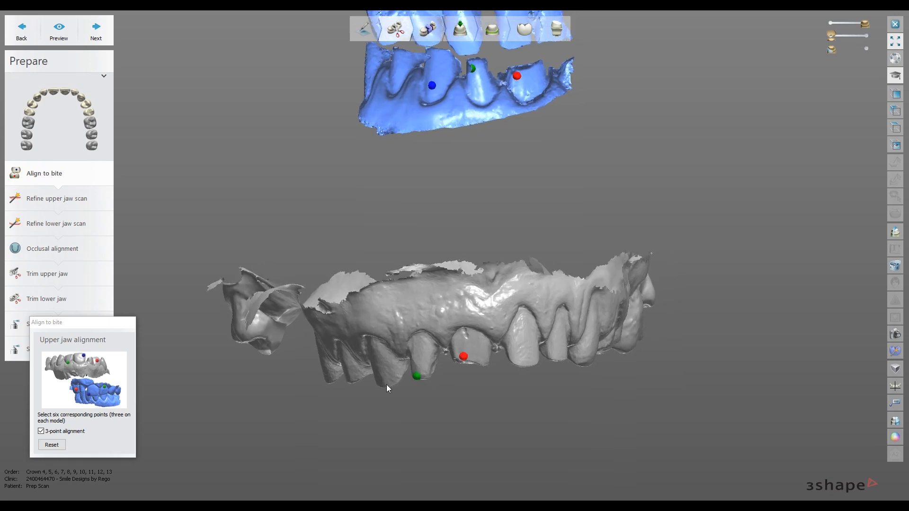
left_click(59, 30)
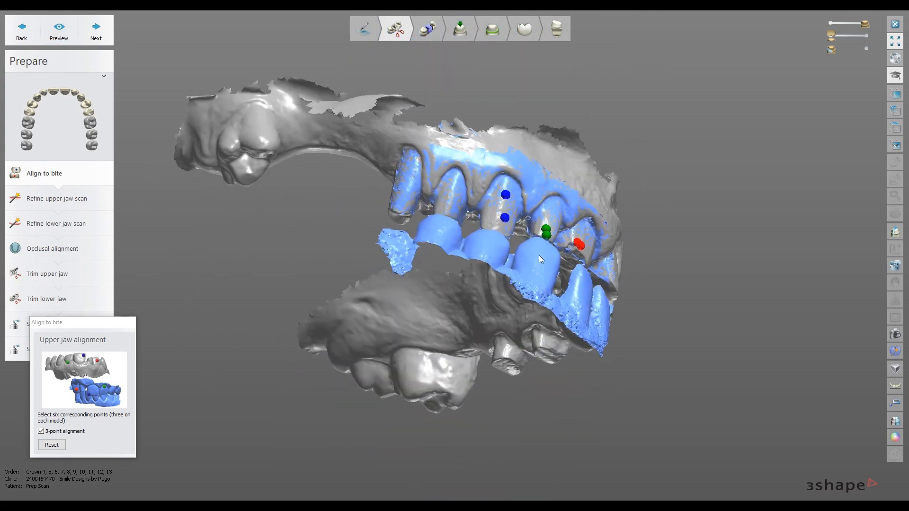
right_click_drag(538, 256, 236, 172)
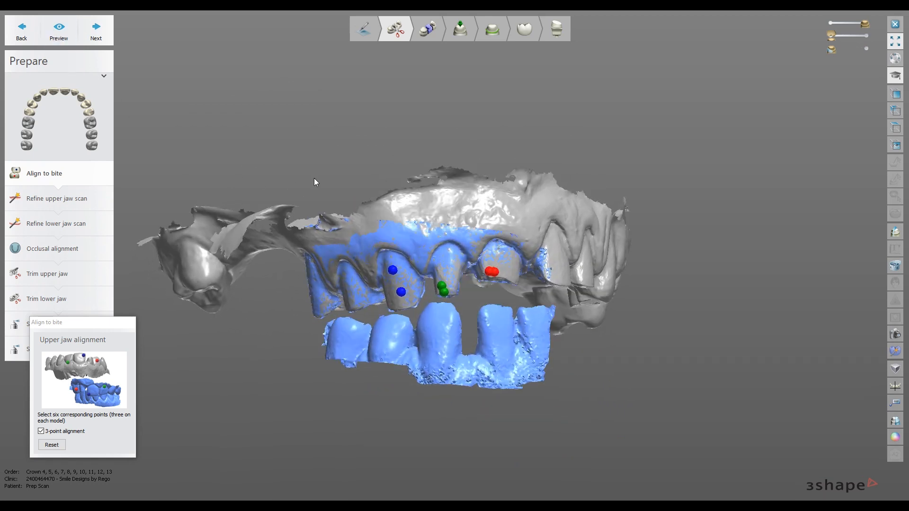
right_click_drag(315, 180, 215, 77)
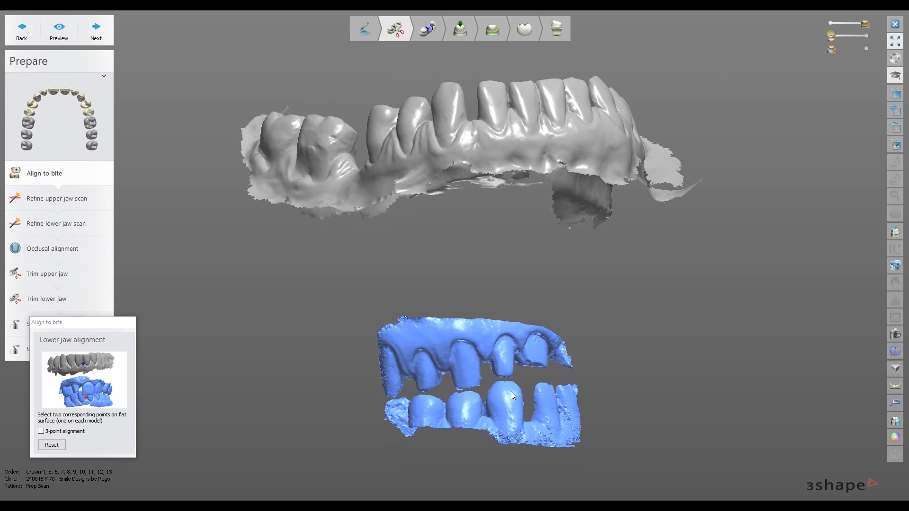
- Align the lower jaw to the bite scan with 3-point alignment on a premolar, the canine and an incisor, check the fit, and proceed
right_click_drag(500, 147, 504, 153)
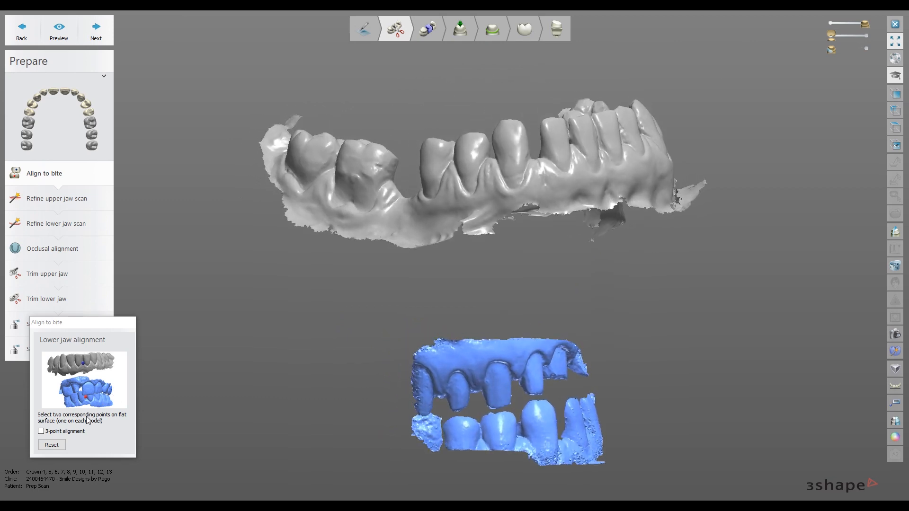
left_click(41, 432)
right_click_drag(541, 419, 543, 417)
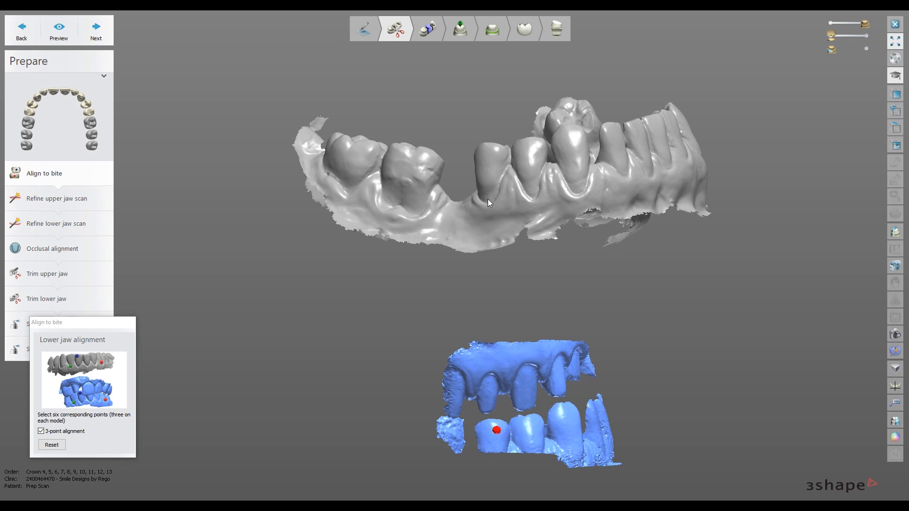
right_click_drag(490, 161, 480, 138)
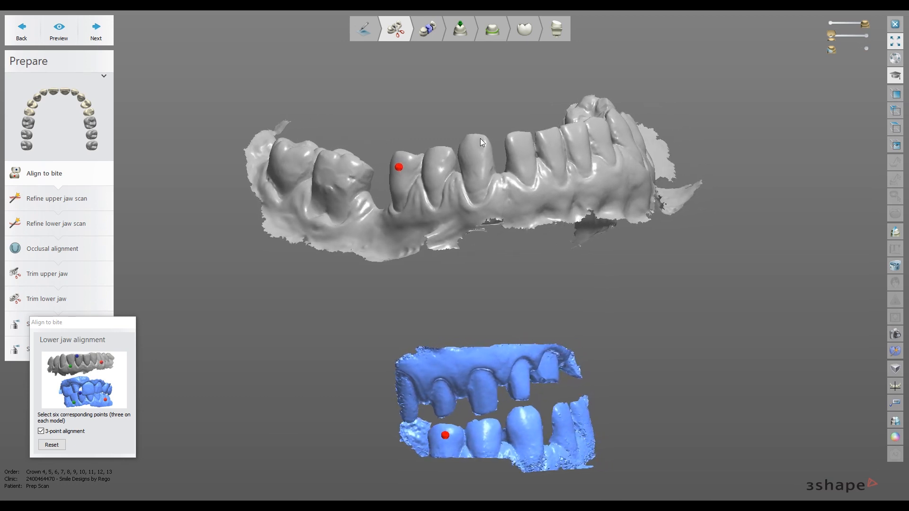
left_click(526, 420)
right_click_drag(527, 419, 516, 442)
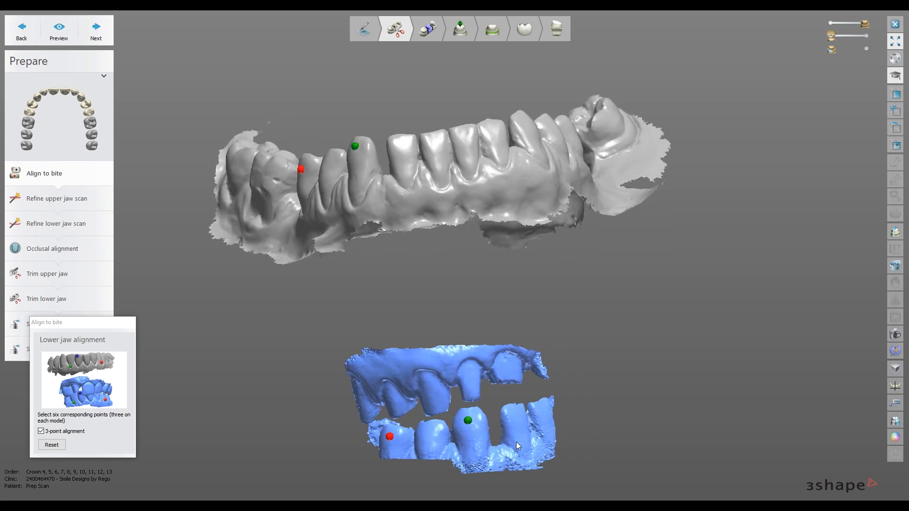
left_click(514, 433)
left_click(398, 169)
right_click_drag(403, 256, 466, 260)
left_click(68, 36)
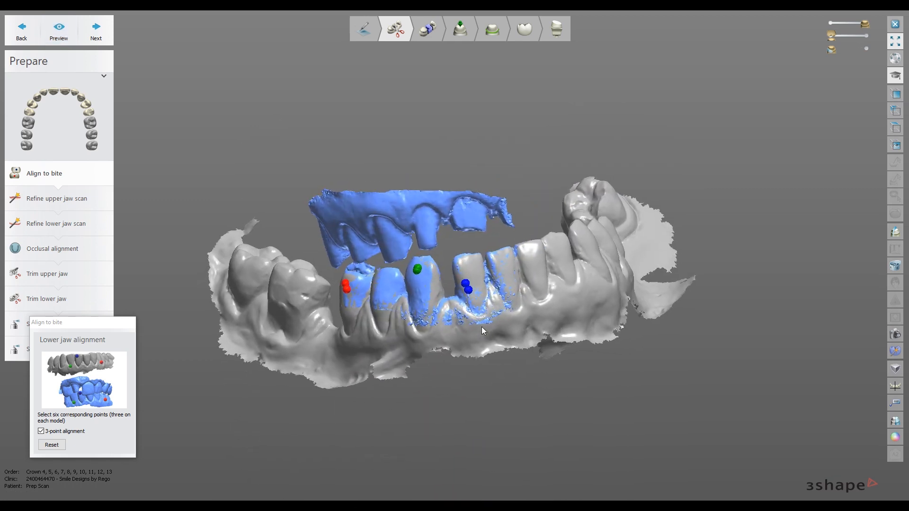
right_click_drag(482, 326, 520, 327)
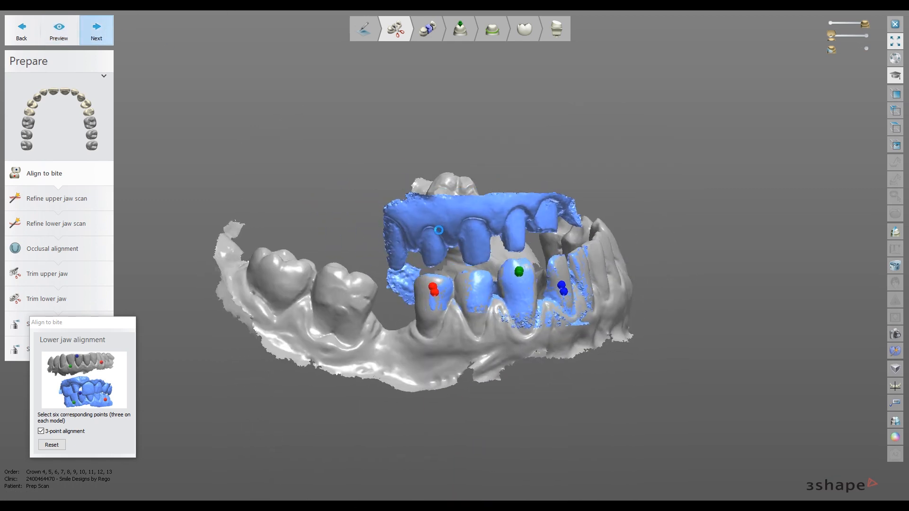
left_click(96, 29)
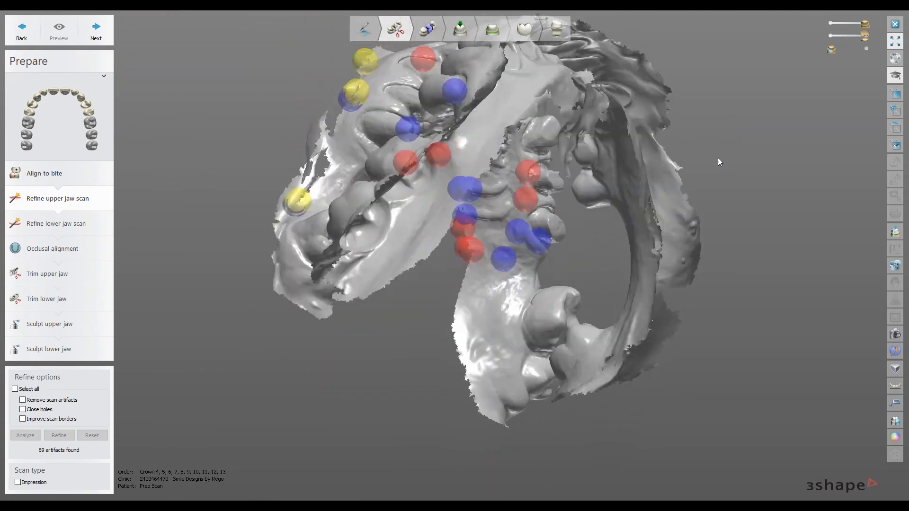
- Advance to trimming the upper jaw, cut a 2D cross section through the molar, and measure the overlap between the two jaws
right_click_drag(718, 158, 632, 164)
scroll(571, 118, "up", 5)
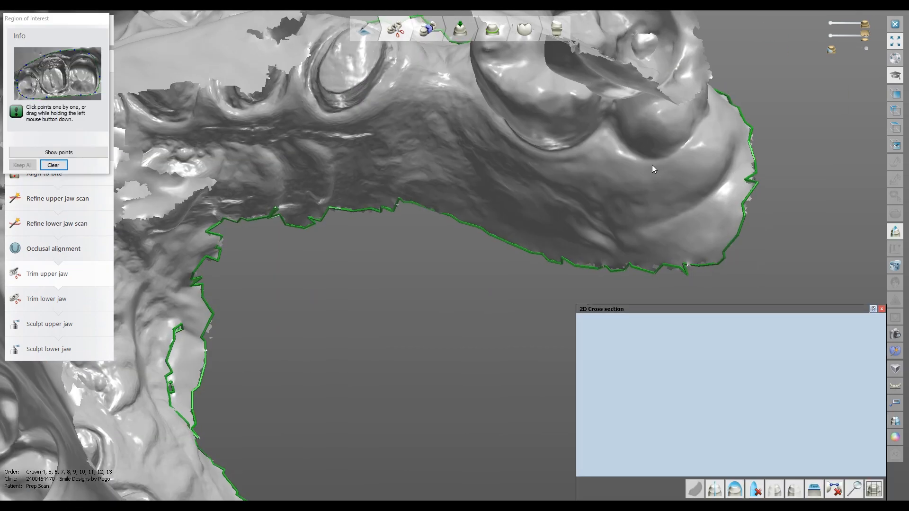
right_click_drag(652, 165, 618, 196)
left_click_drag(575, 300, 576, 300)
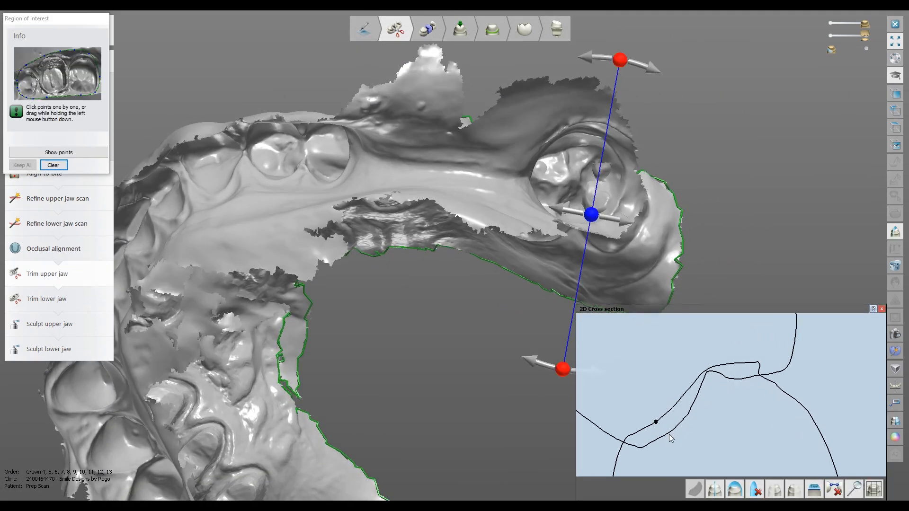
left_click(668, 435)
- Inspect the bite between both aligned jaws from the front and both sides
scroll(573, 224, "down", 7)
right_click_drag(571, 163, 428, 182)
scroll(428, 181, "up", 5)
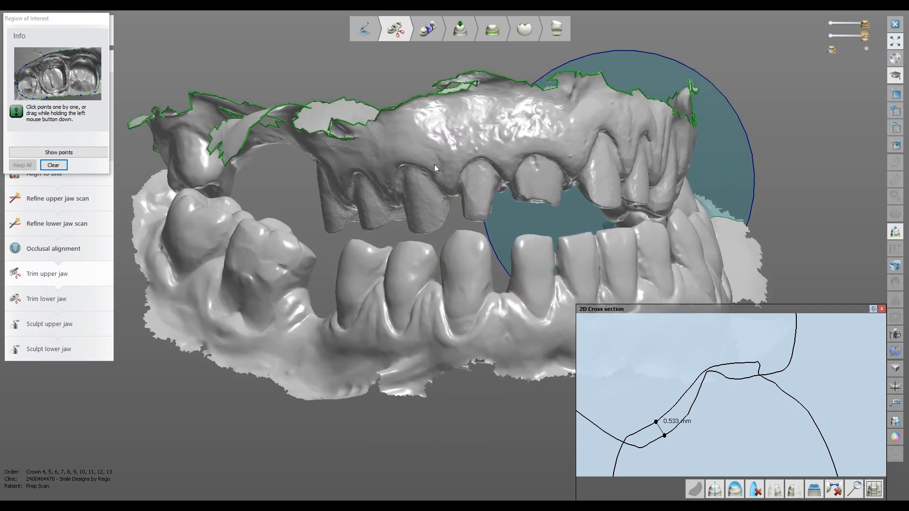
right_click_drag(475, 310, 482, 271)
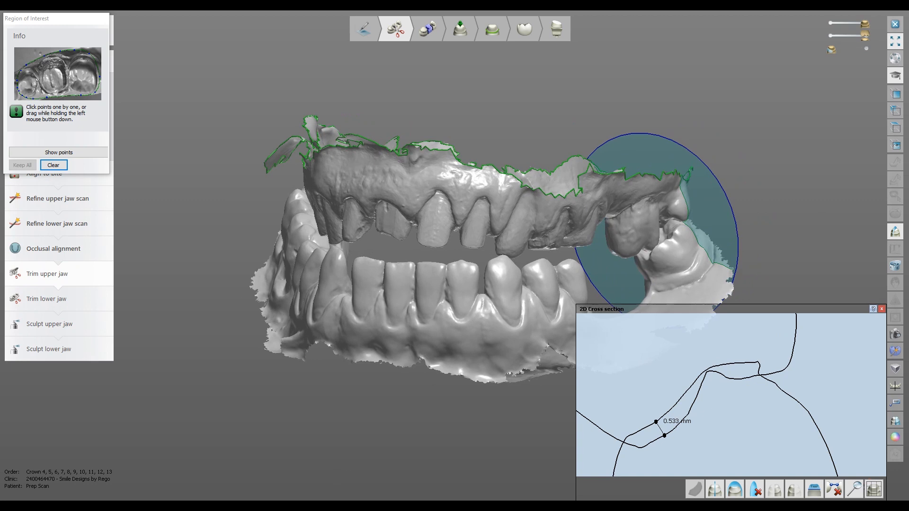
- Switch to the file explorer, open Raw Bite scan from the Prep_Scan order's Misc scans folder, inspect it, and move the viewer beside the files
key("alt+Tab")
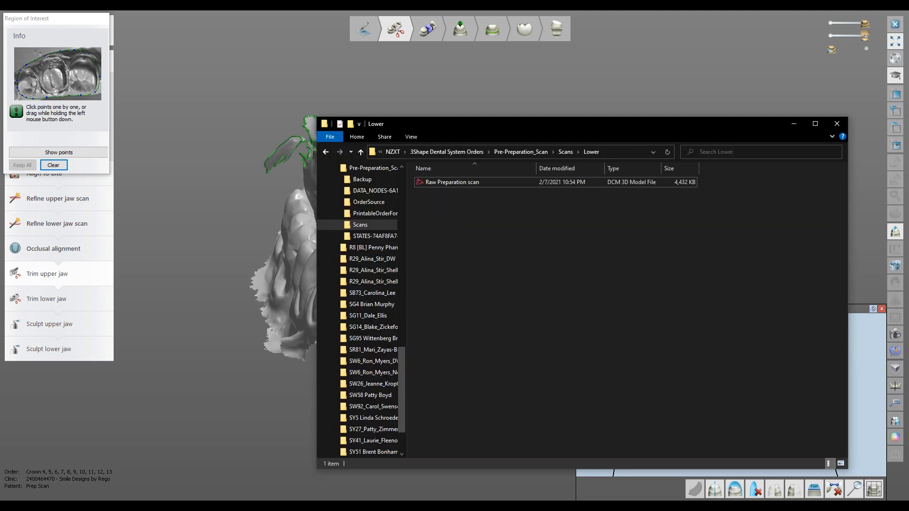
key("alt+Tab")
left_click(598, 289)
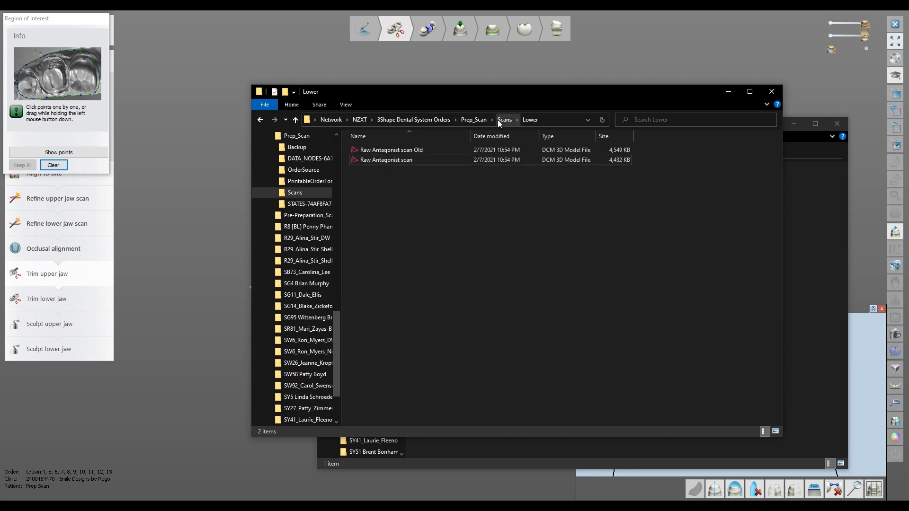
left_click(504, 119)
double_click(440, 159)
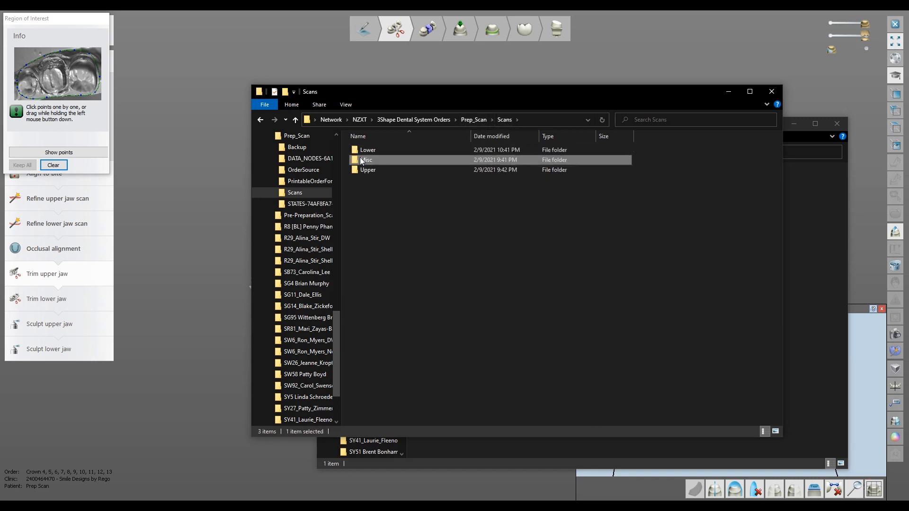
left_click(389, 154)
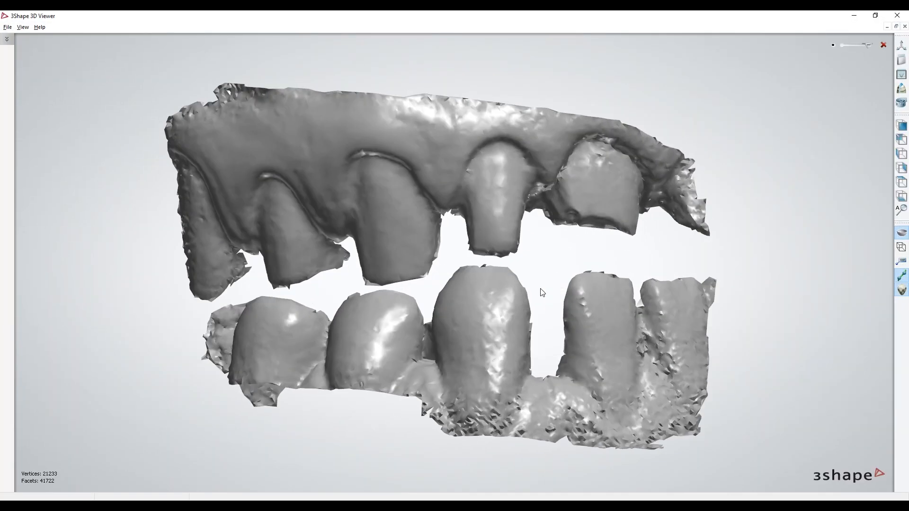
scroll(535, 294, "down", 5)
right_click_drag(532, 297, 537, 308)
left_click_drag(446, 20, 610, 168)
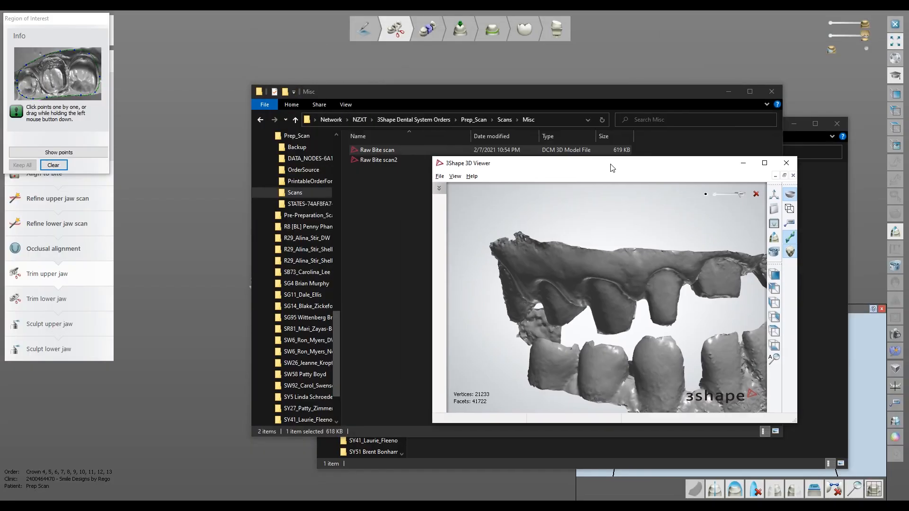
- Open Raw Bite scan2 in the 3D viewer, hide the first bite scan, inspect the second one, and close the viewer
double_click(379, 161)
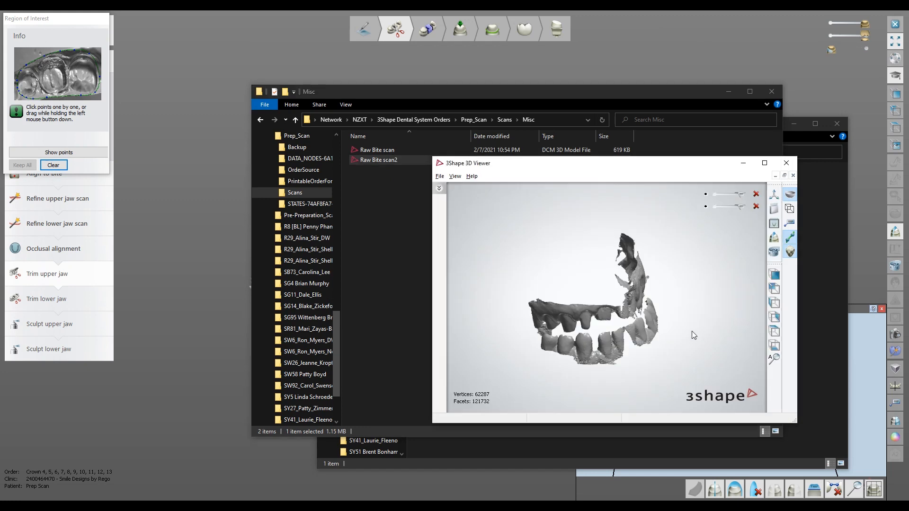
scroll(660, 303, "up", 4)
left_click(705, 195)
right_click_drag(649, 303, 531, 265)
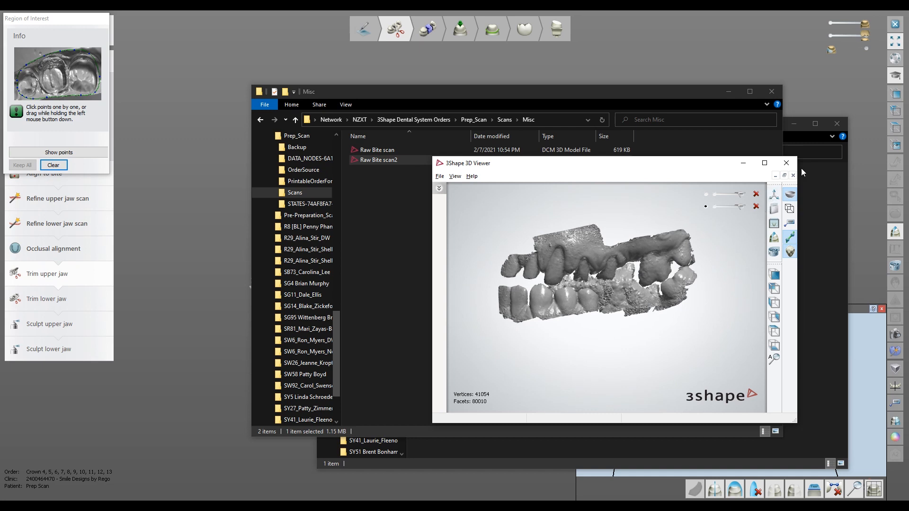
left_click(787, 163)
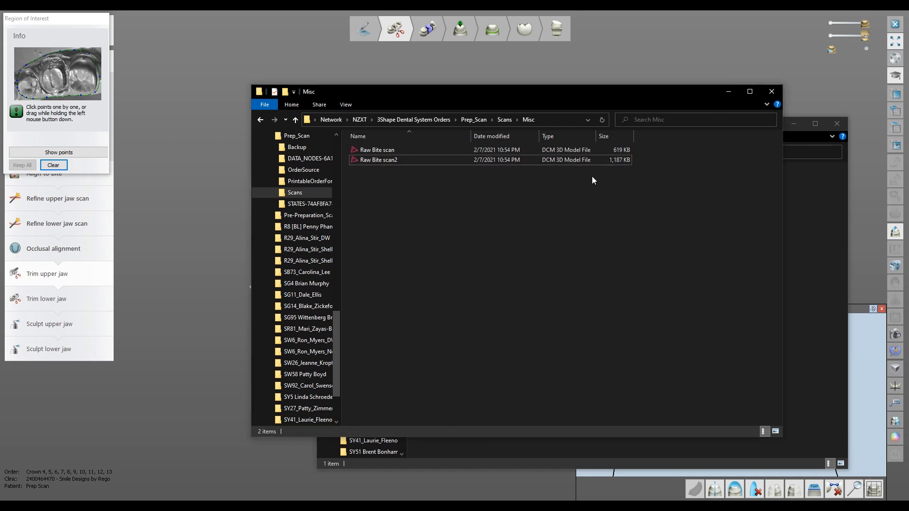
- Rename the Raw Bite scan file as Raw Bite scan1
left_click(411, 150)
left_click(411, 149)
left_click(412, 151)
type("1")
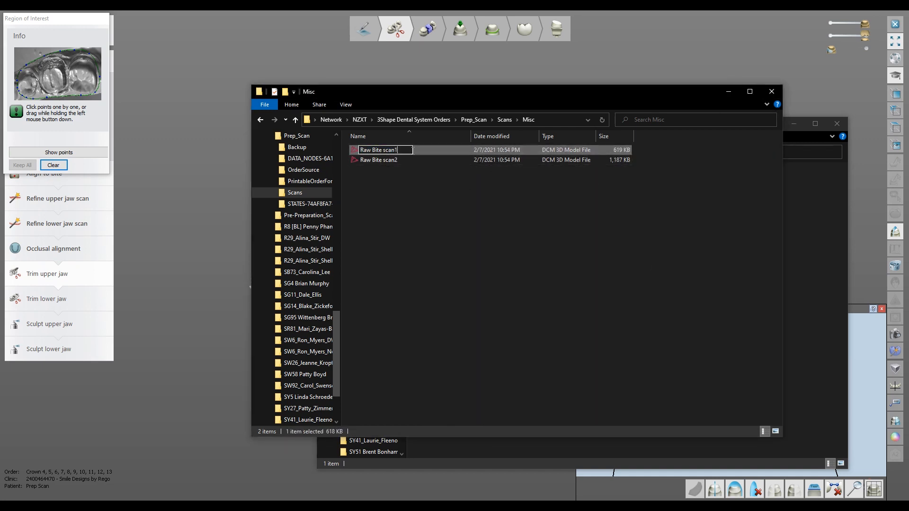
key("Return")
- Rename the Raw Bite scan2 file as Raw Bite scan
key("Down")
key("F2")
key("BackSpace")
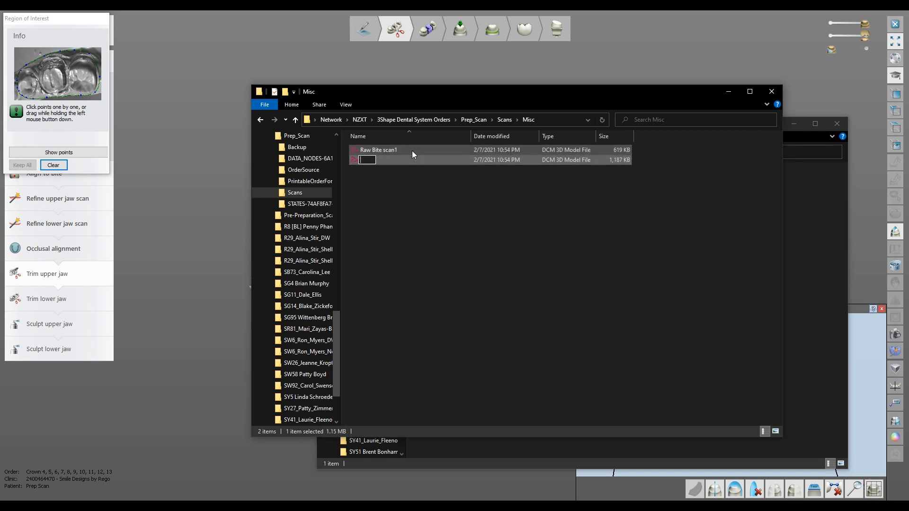
type("Raw Bite scan")
key("Return")
key("F2")
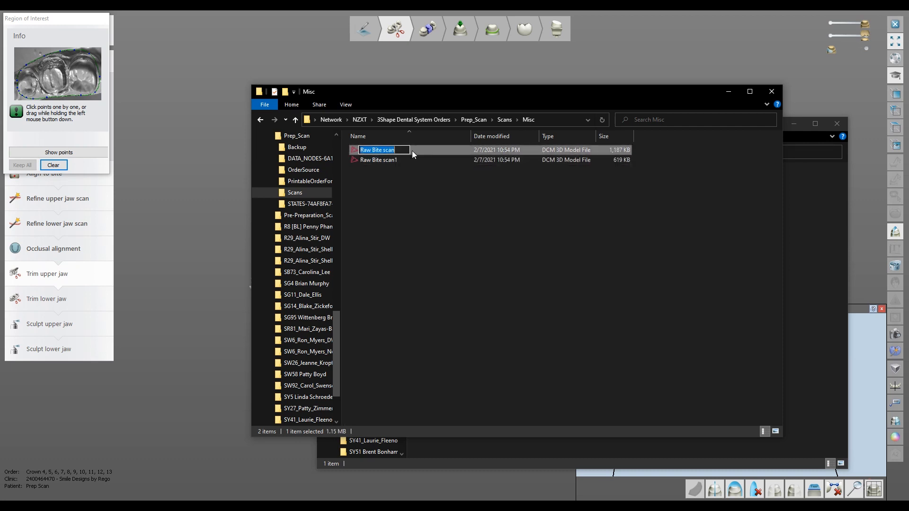
key("Return")
- Rename the Raw Bite scan1 file as Raw Bite scan2 to complete the bite scan swap
key("Down")
key("F2")
key("Right")
key("BackSpace")
type("2")
key("Return")
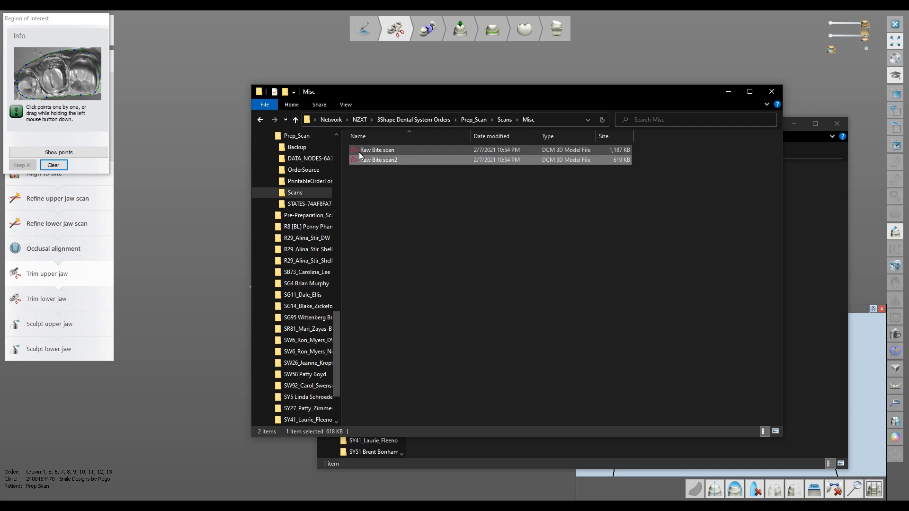
left_click(402, 198)
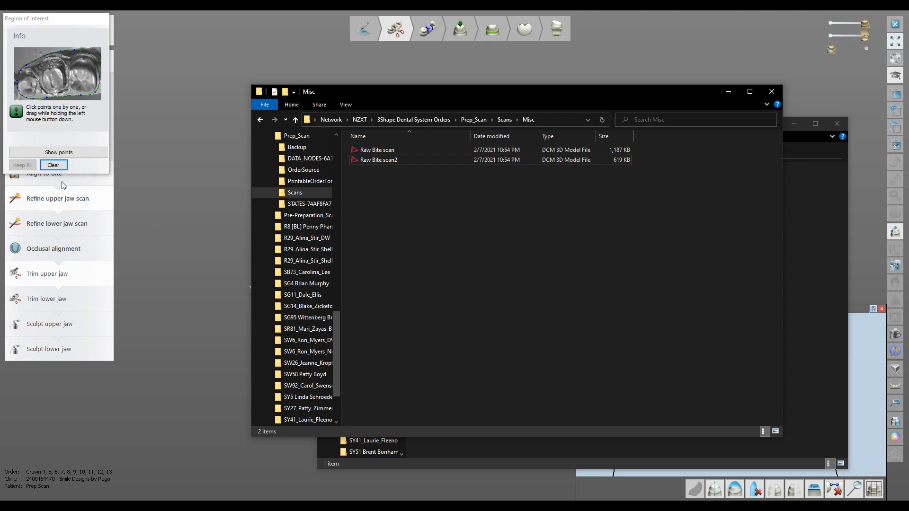
- Open the renamed Raw Bite scan in the 3D viewer to check which bite it holds, and close the viewer
left_click(57, 167)
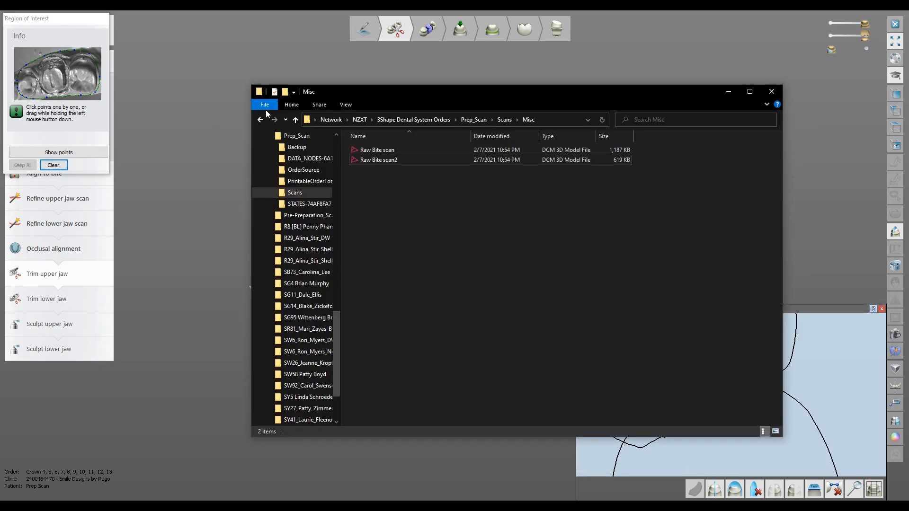
key("alt+Tab")
left_click(385, 154)
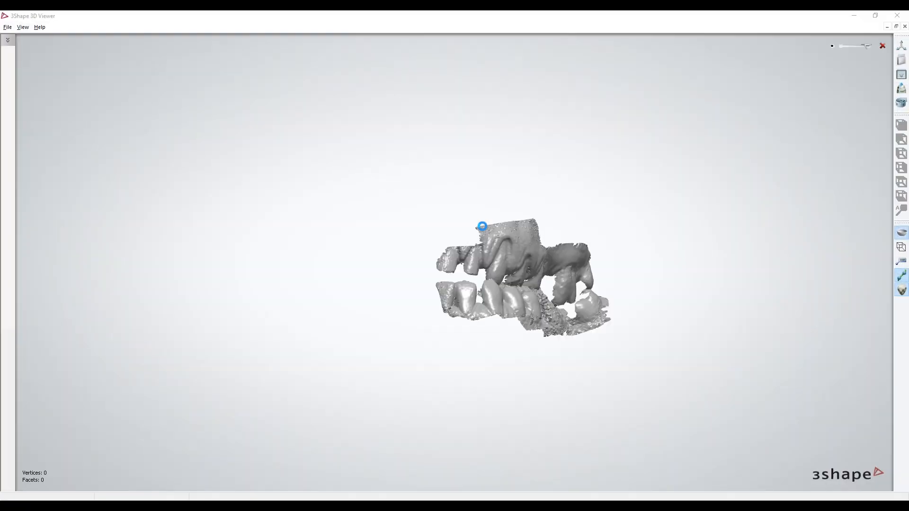
left_click(898, 16)
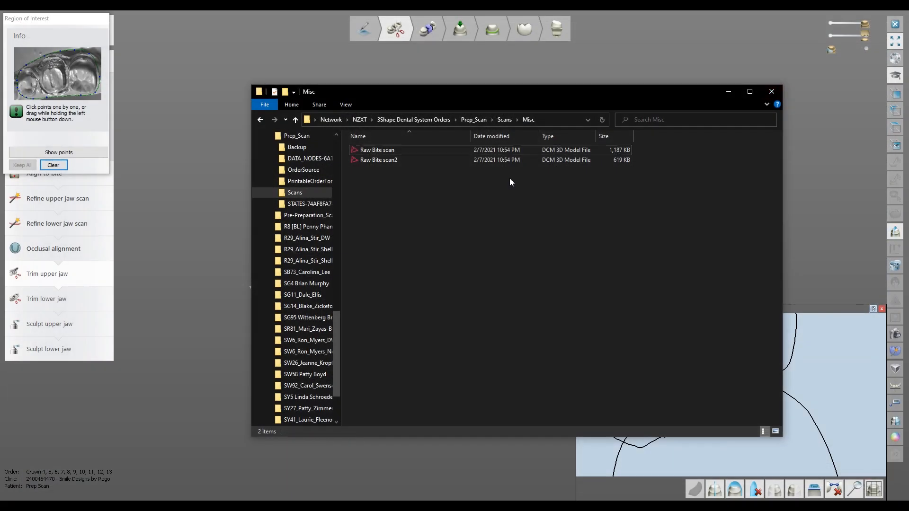
- Return to the Prep_Scan design, close it without saving, and dismiss the design module message
left_click(165, 191)
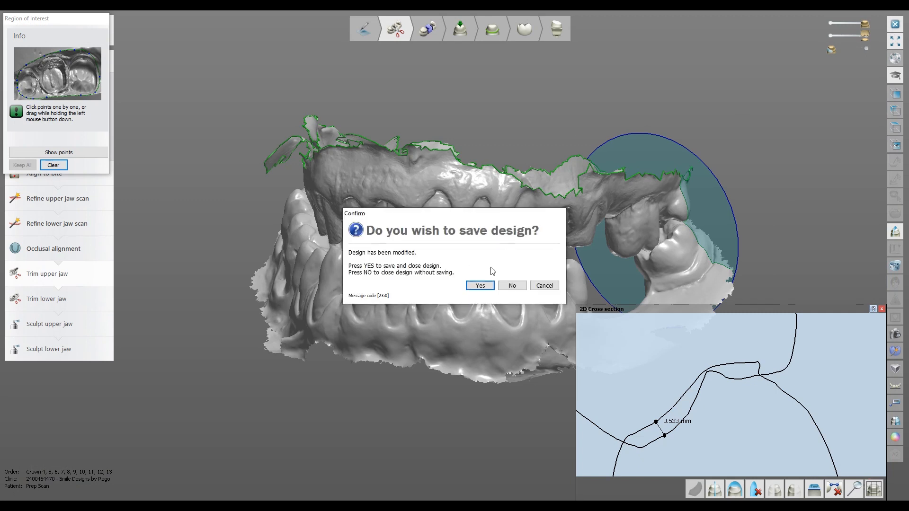
left_click(512, 285)
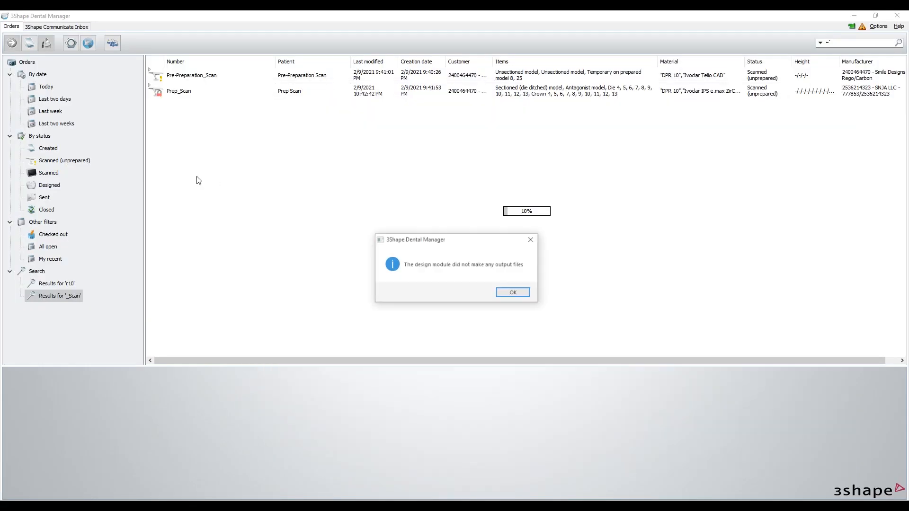
left_click(498, 291)
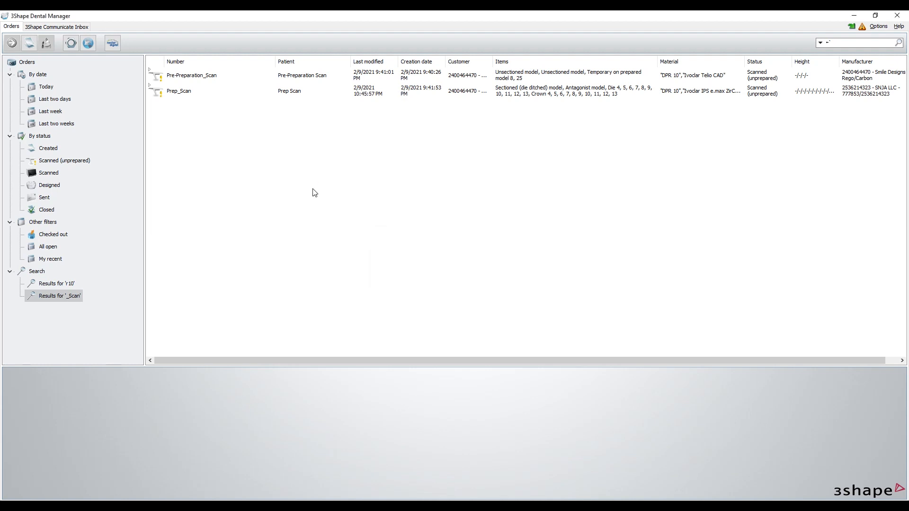
- Reopen the Prep_Scan order for design, inspect how both jaws meet at the upper jaw refinement stage, and close the design
left_click(188, 93)
right_click(177, 90)
left_click(206, 112)
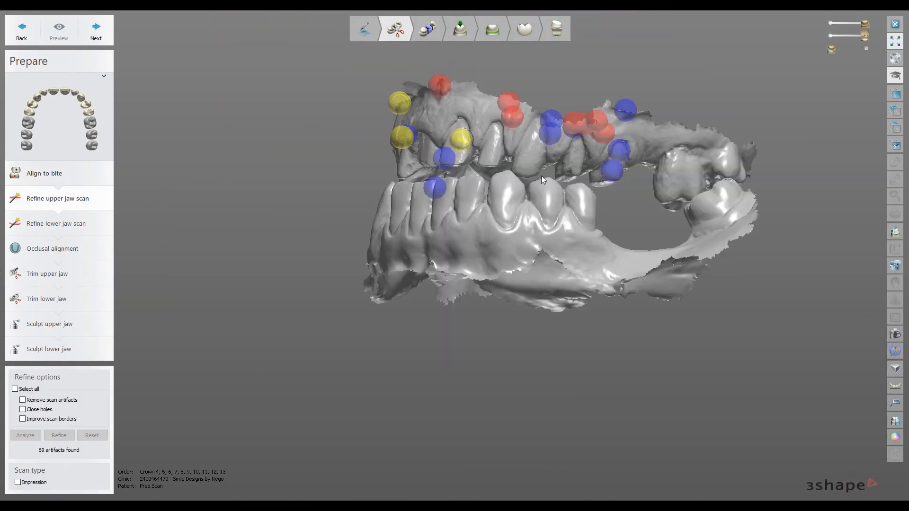
right_click_drag(542, 180, 518, 269)
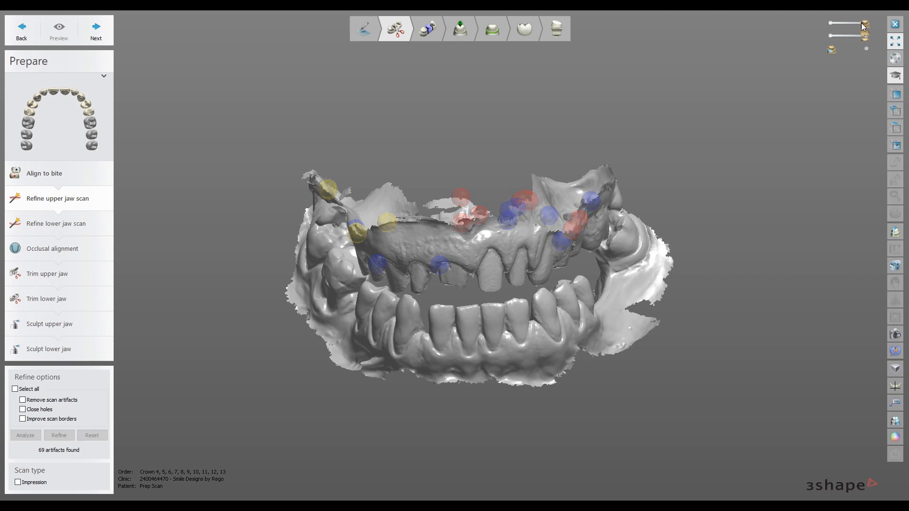
left_click(896, 26)
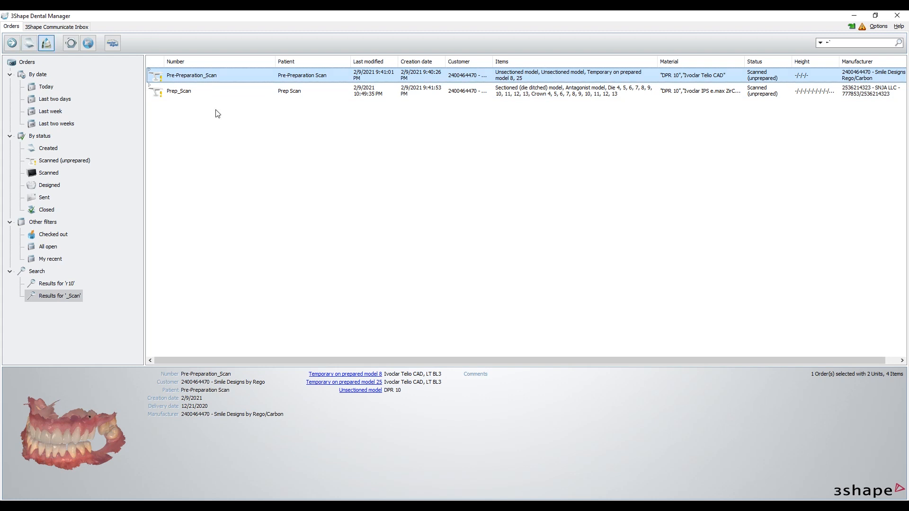
- Open the Pre-Preparation_Scan order's 3D preview full screen and inspect its bite from the front and both sides
left_click(588, 147)
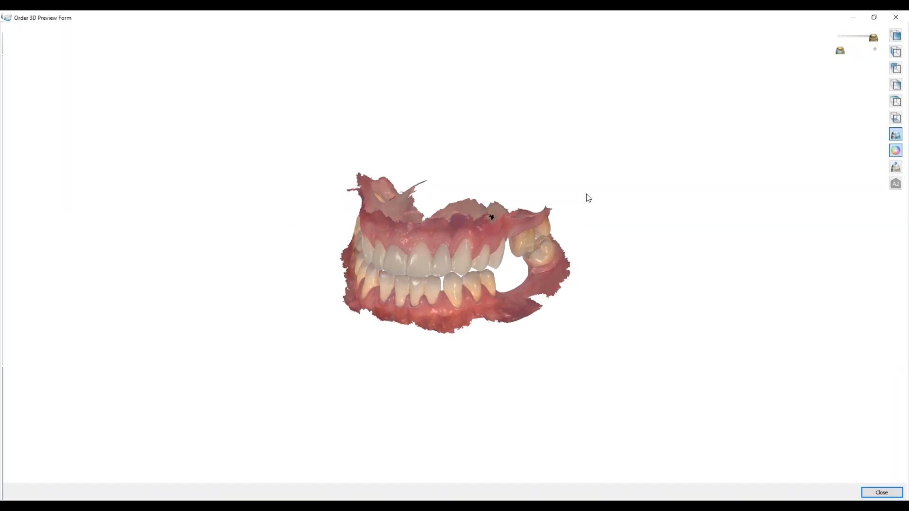
scroll(559, 218, "up", 4)
right_click_drag(569, 213, 587, 239)
right_click_drag(303, 271, 575, 287)
mouse_move(350, 188)
right_mouse_down()
mouse_move(357, 251)
mouse_move(409, 230)
mouse_move(394, 204)
mouse_move(456, 232)
mouse_move(423, 207)
mouse_move(452, 244)
mouse_move(525, 243)
mouse_move(539, 200)
mouse_move(536, 146)
mouse_move(501, 225)
mouse_move(569, 217)
mouse_move(593, 229)
mouse_move(522, 235)
mouse_move(514, 211)
mouse_move(521, 214)
right_mouse_up()
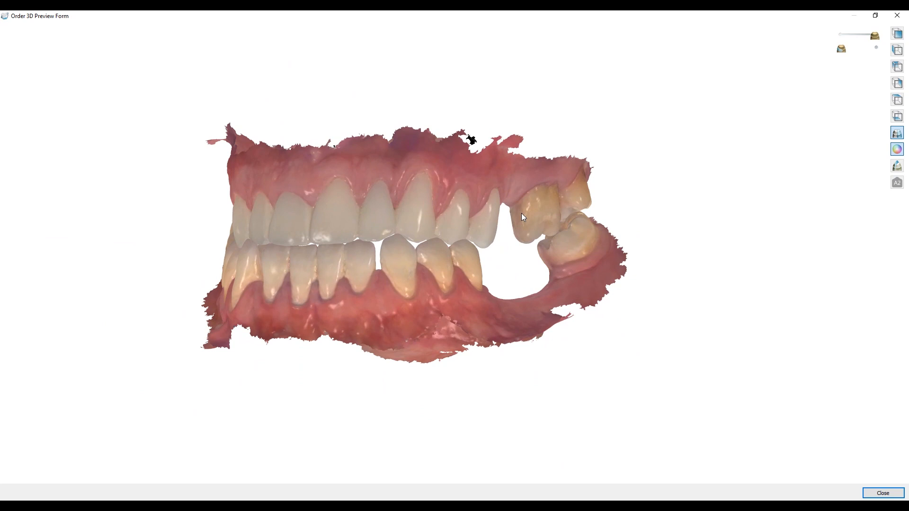
- Inspect the pre-preparation bite from the front in the 3D preview and close the preview
right_click_drag(523, 216, 553, 282)
right_click_drag(502, 269, 506, 272)
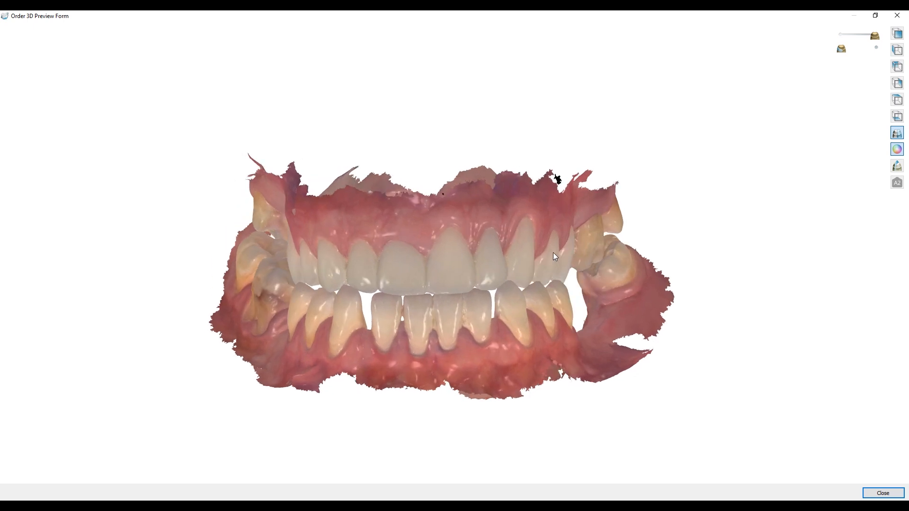
left_click(897, 15)
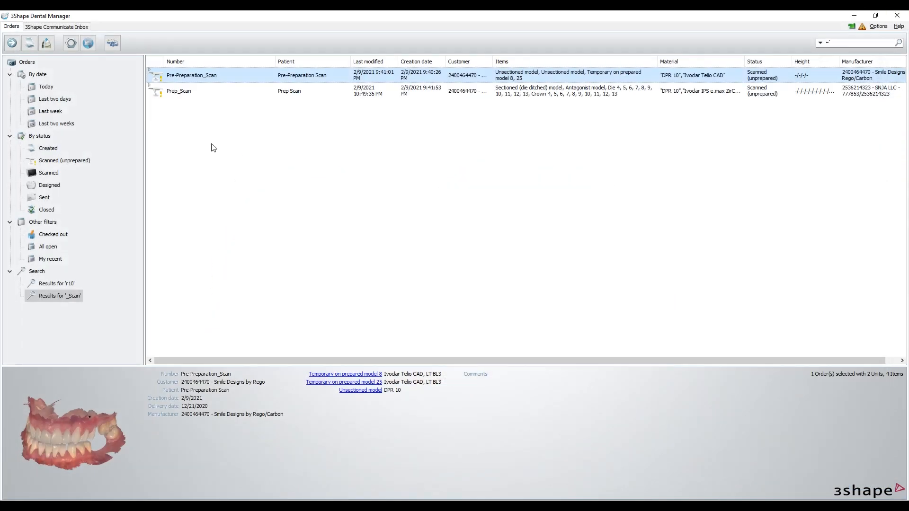
- Modify the Pre-Preparation_Scan order to include a Waxup/Pre-Preparation scan, and save it without reimporting scans
right_click(200, 80)
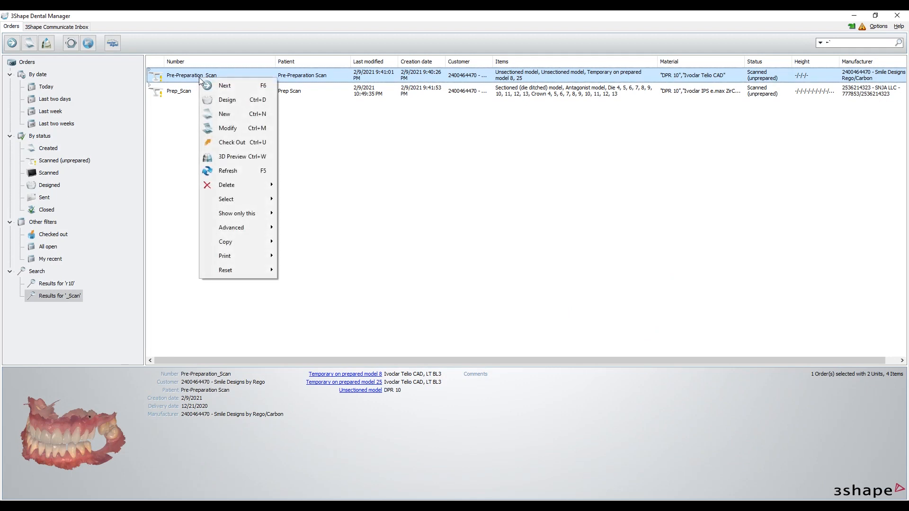
left_click(228, 129)
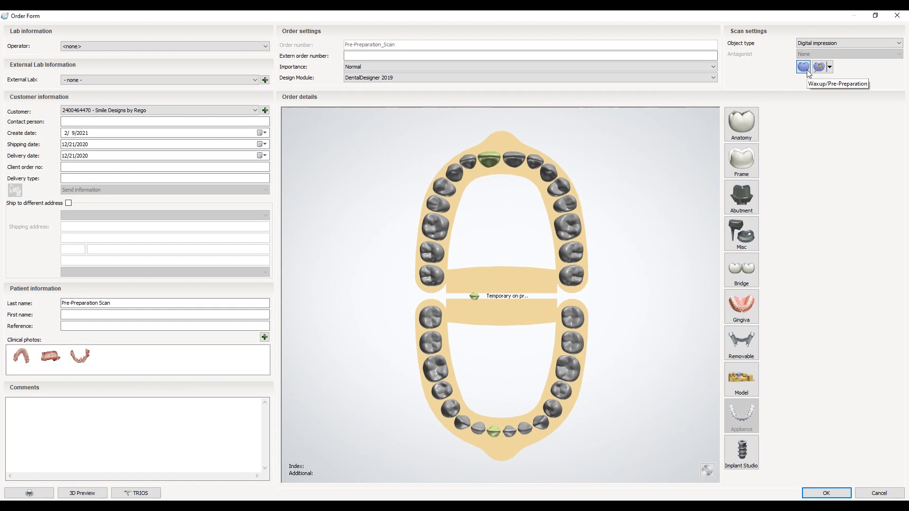
left_click(823, 494)
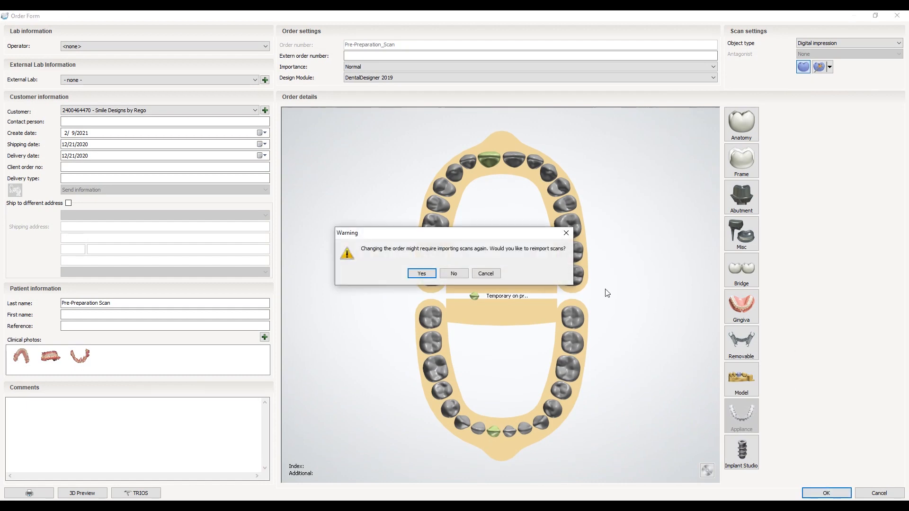
left_click(455, 274)
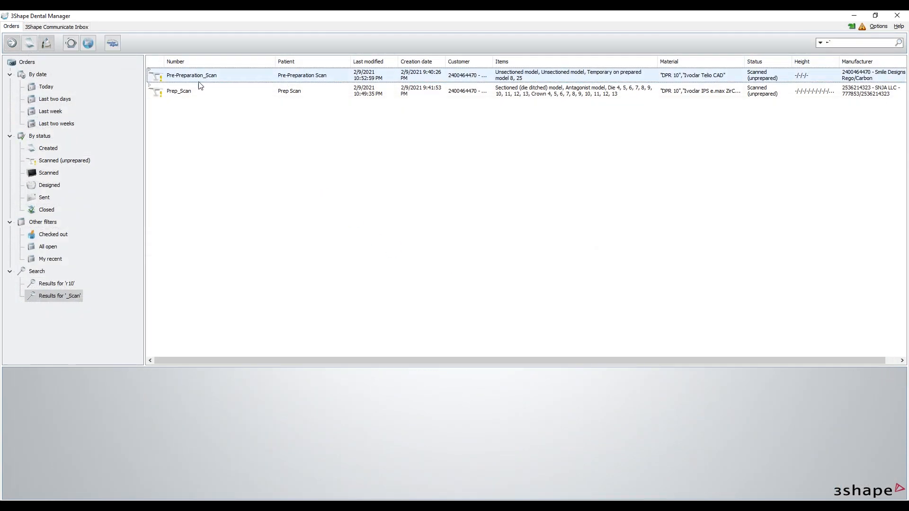
- Open the Pre-Preparation_Scan order's folder in File Explorer and go to its Upper scans folder
left_click(195, 76)
key("F3")
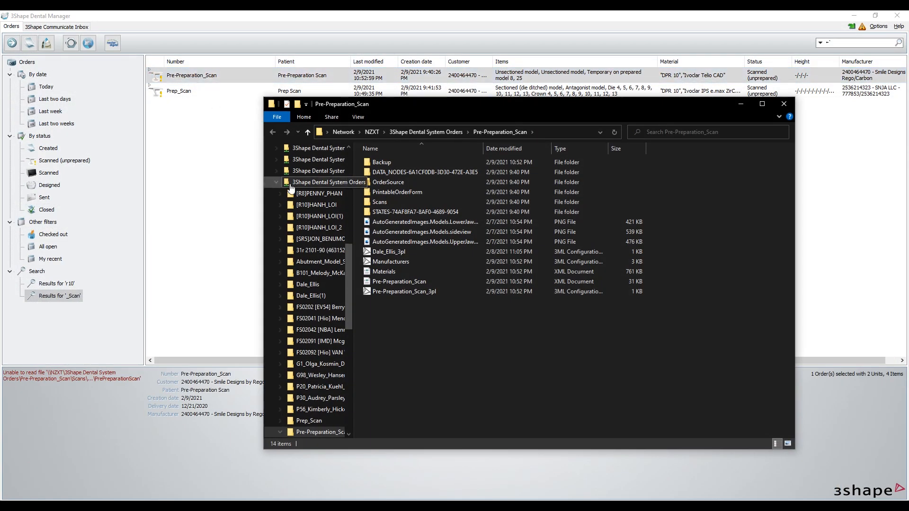
double_click(393, 202)
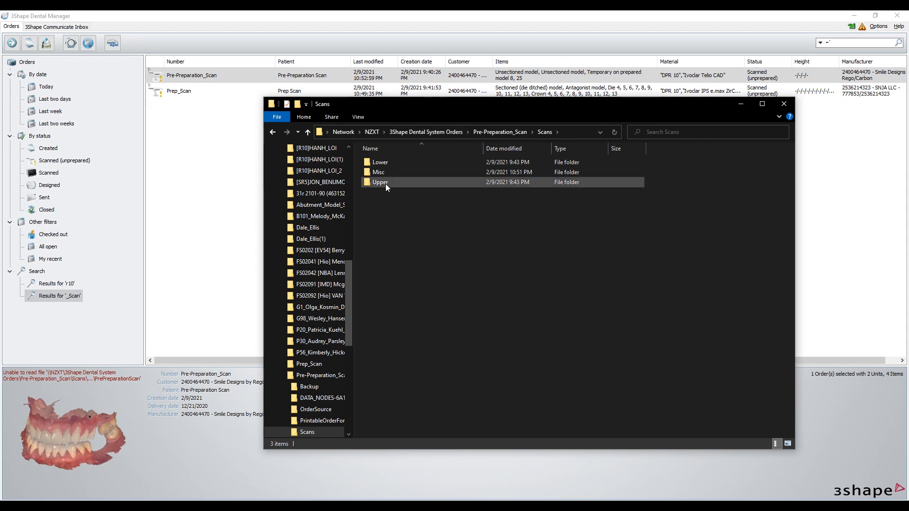
double_click(380, 183)
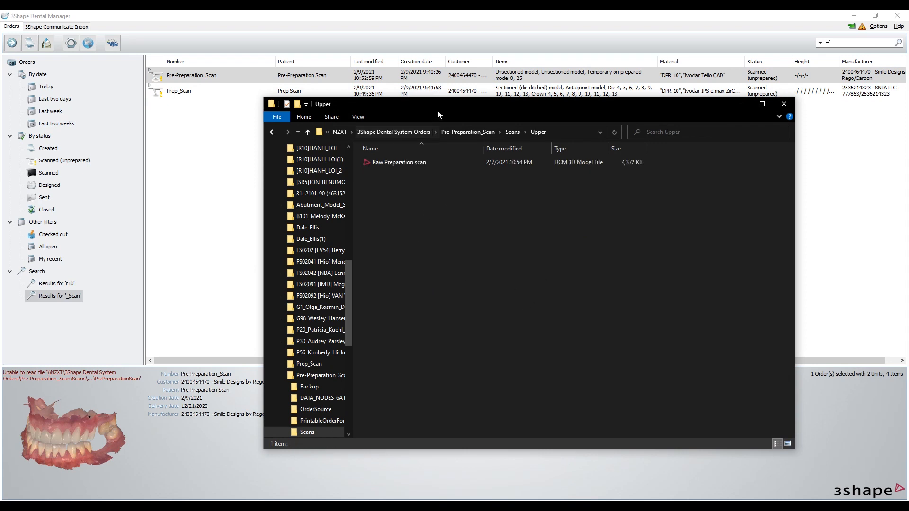
left_click_drag(438, 108, 488, 112)
- Copy the upper Raw Preparation scan from the Prep_Scan order into the Pre-Preparation_Scan order's Upper folder
key("alt+Tab")
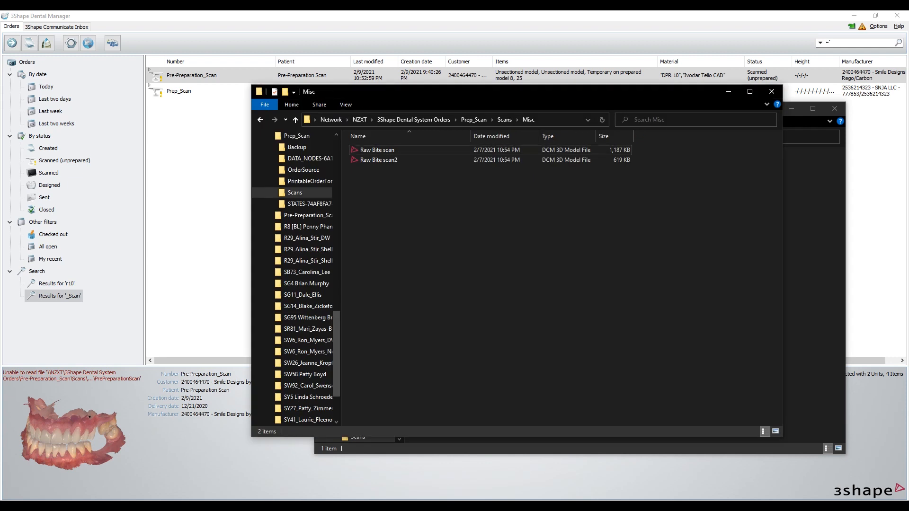
left_click(475, 120)
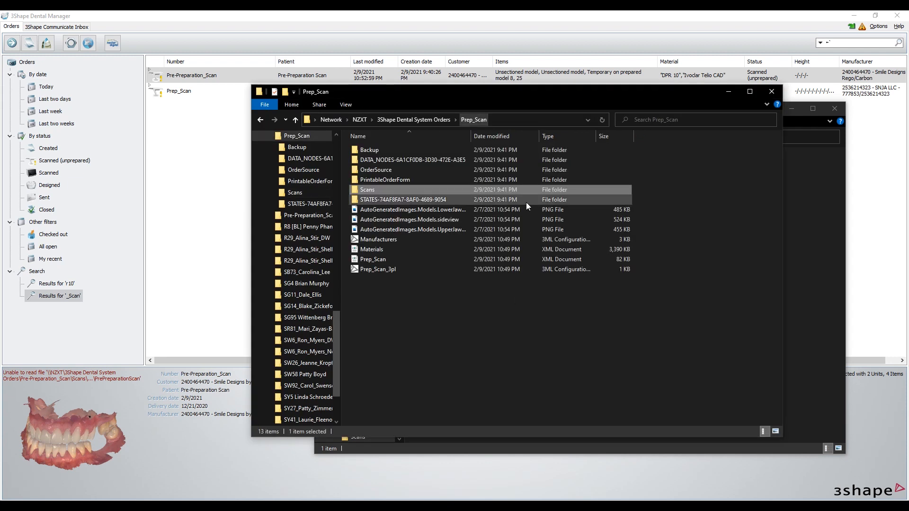
double_click(381, 188)
double_click(388, 170)
left_click(381, 150)
key("ctrl+c")
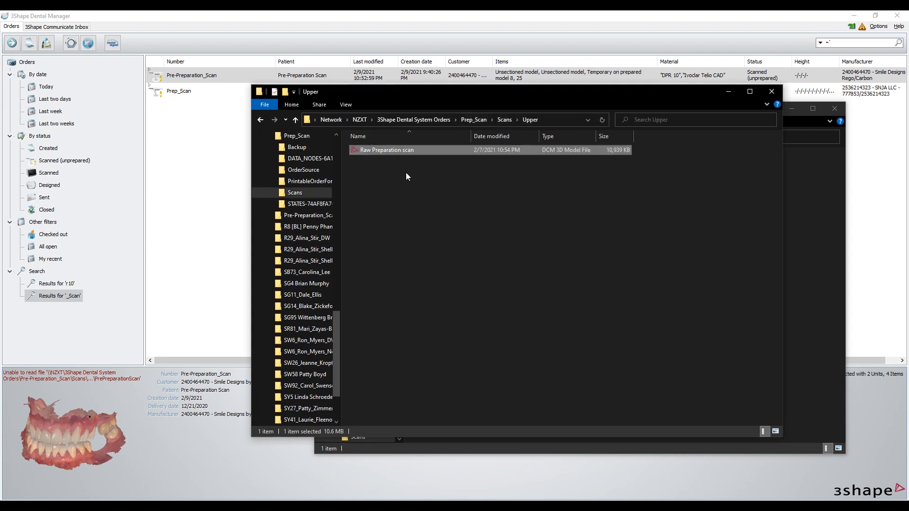
key("ctrl+v")
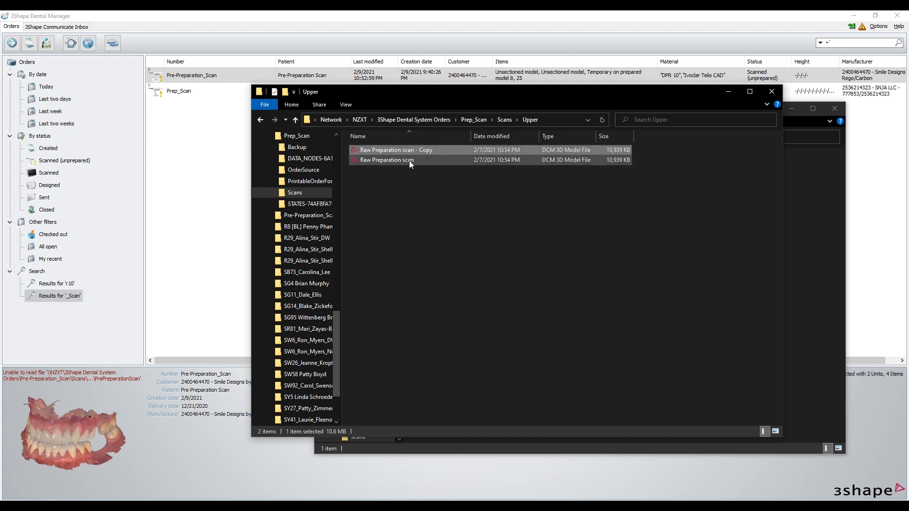
left_click(728, 94)
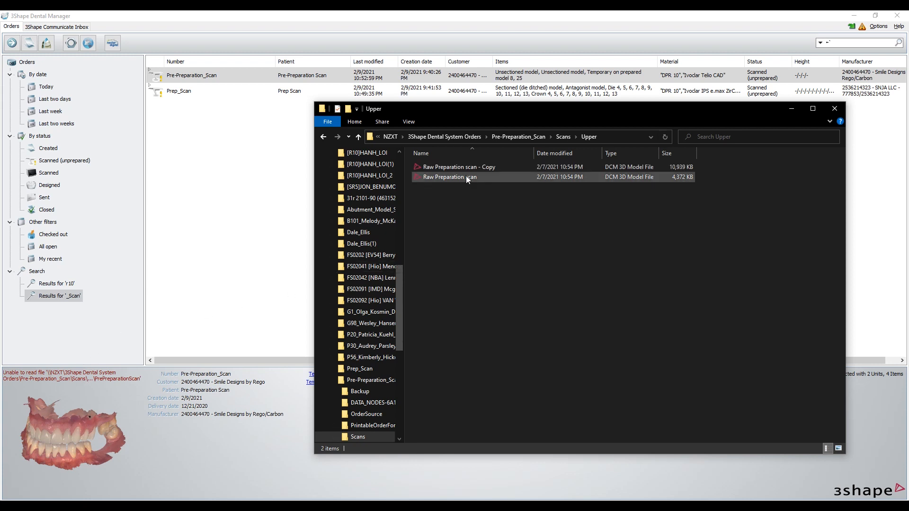
- Rename the copied upper scan as PrePreparationScan and return to the Scans folder
left_click(482, 170)
left_click_drag(480, 166, 496, 166)
key("Delete")
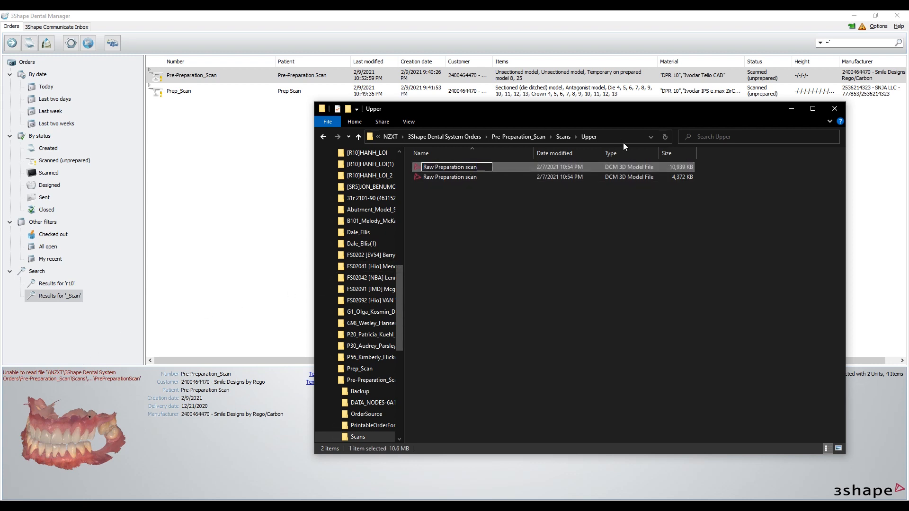
key("Left")
key("BackSpace")
key("BackSpace")
type("S")
key("Home")
key("Delete")
key("Delete")
key("Delete")
key("Delete")
key("Return")
key("alt+Up")
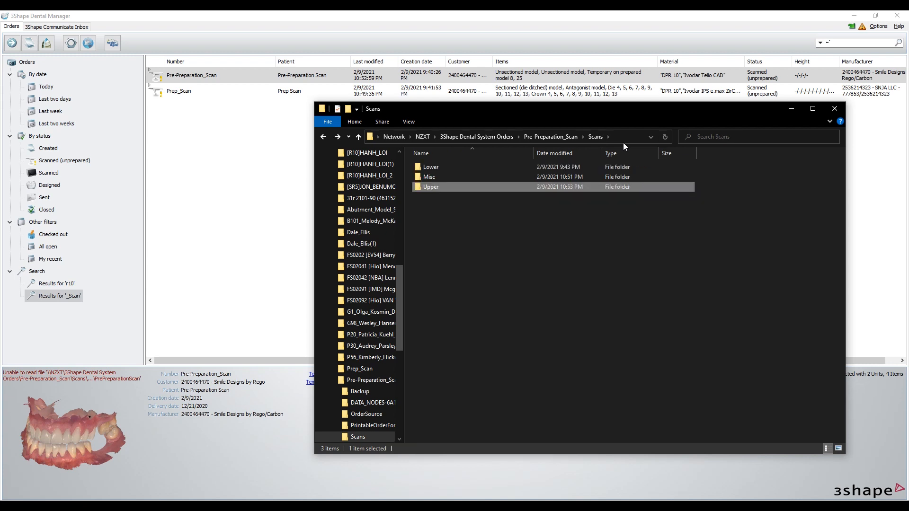
- Duplicate the Raw Preparation scan file inside the Pre-Preparation_Scan order's Lower folder
double_click(453, 169)
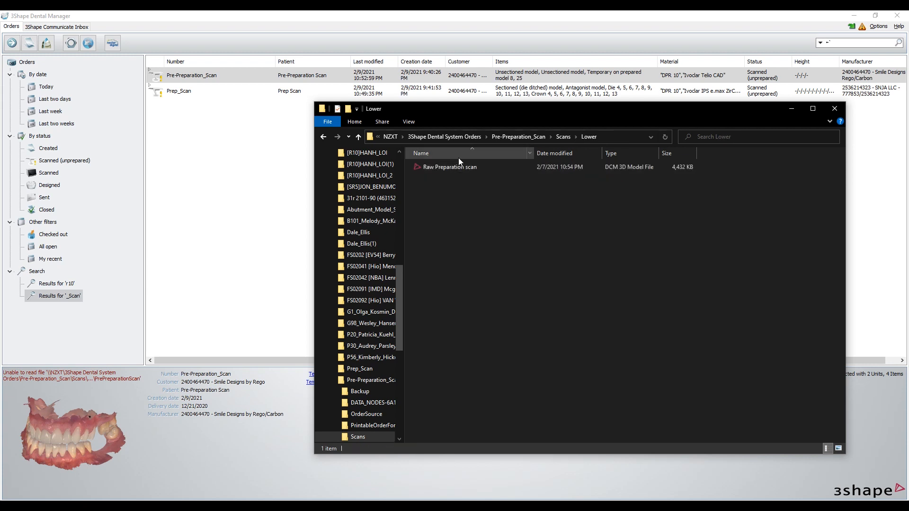
left_click(465, 169)
key("ctrl+c")
key("ctrl+v")
- Rename the duplicated lower scan as PrePreparationScan and close the folder window
key("F2")
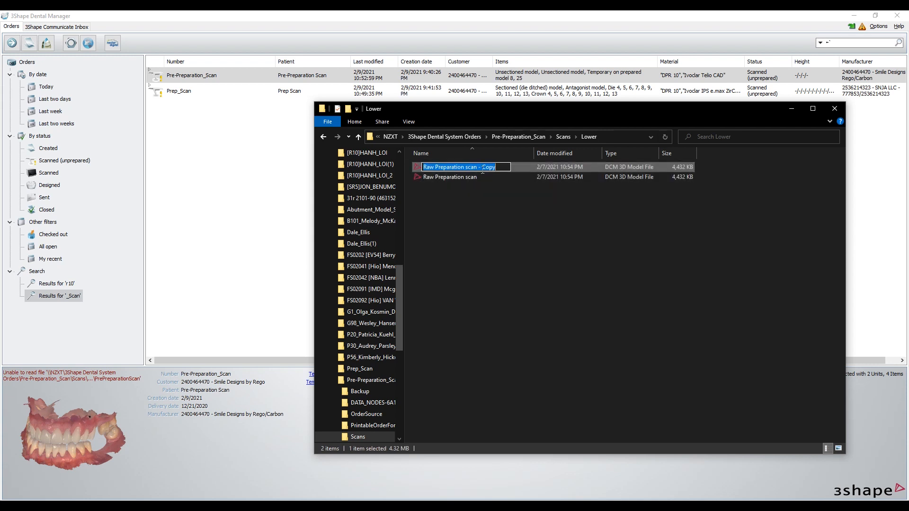
left_click_drag(478, 168, 544, 164)
key("BackSpace")
key("Left")
key("Left")
key("Left")
key("BackSpace")
key("BackSpace")
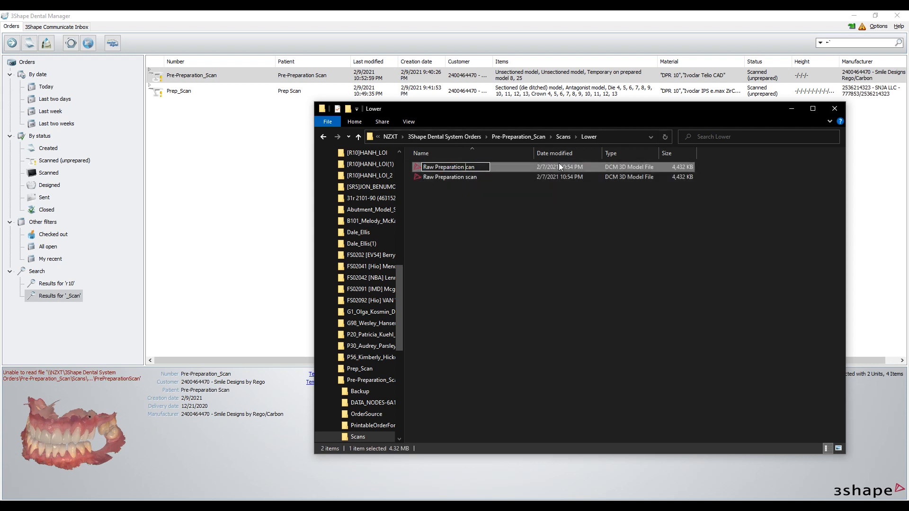
type("S")
key("Home")
key("Delete")
key("Delete")
key("Delete")
key("Delete")
type("Pre")
key("Return")
key("alt+Left")
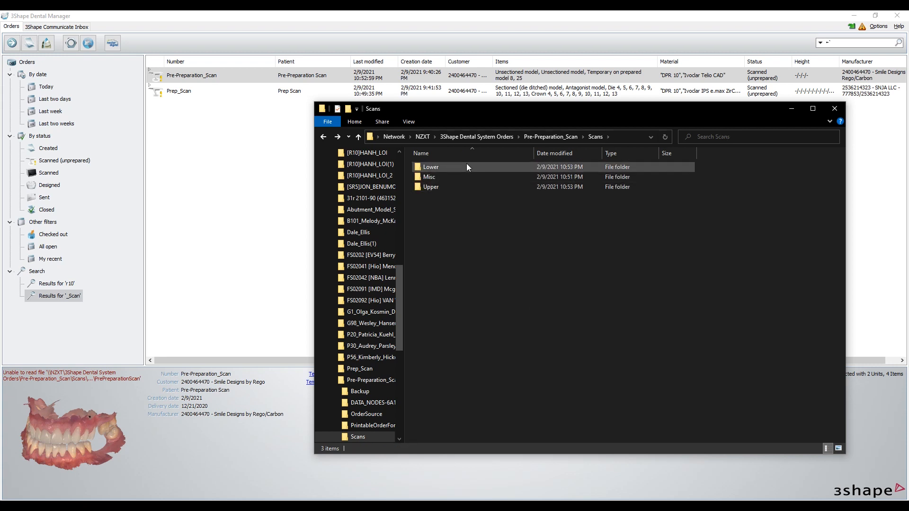
double_click(467, 167)
left_click(835, 109)
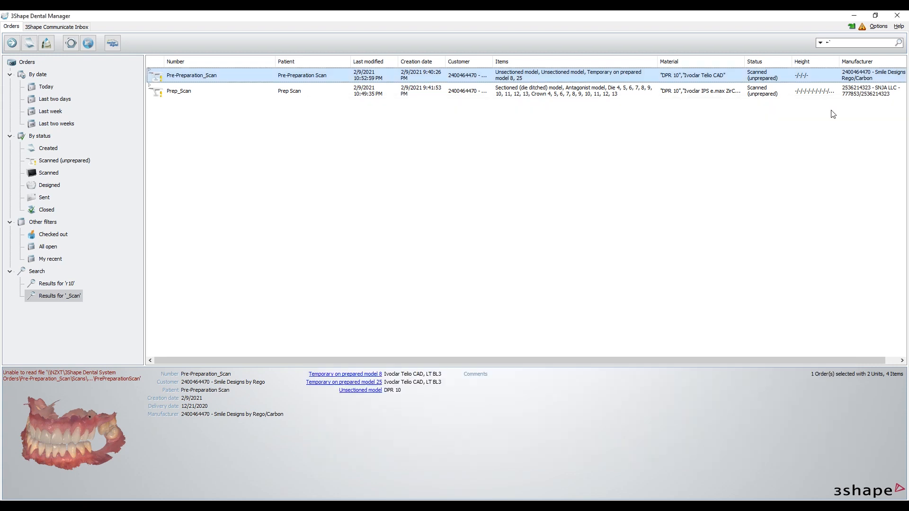
- Select the Pre-Preparation_Scan order and open it for design
left_click(234, 80)
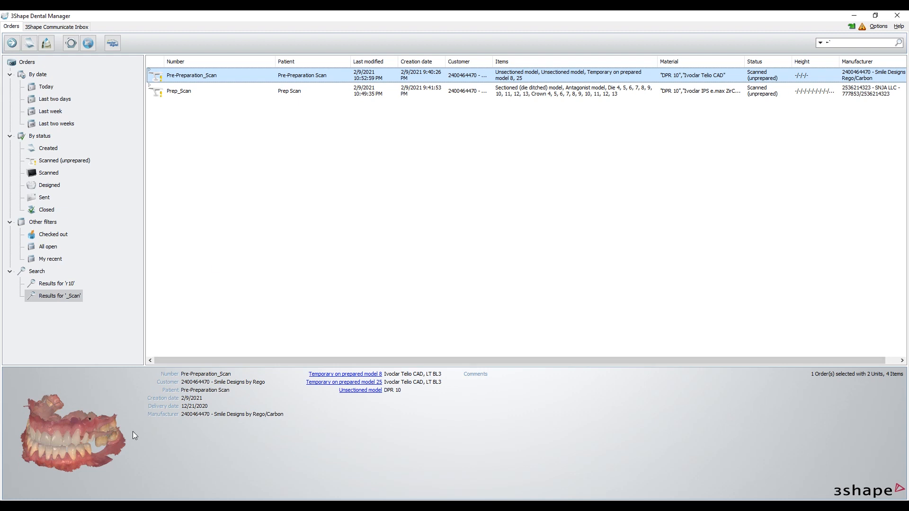
right_click(184, 78)
left_click(212, 95)
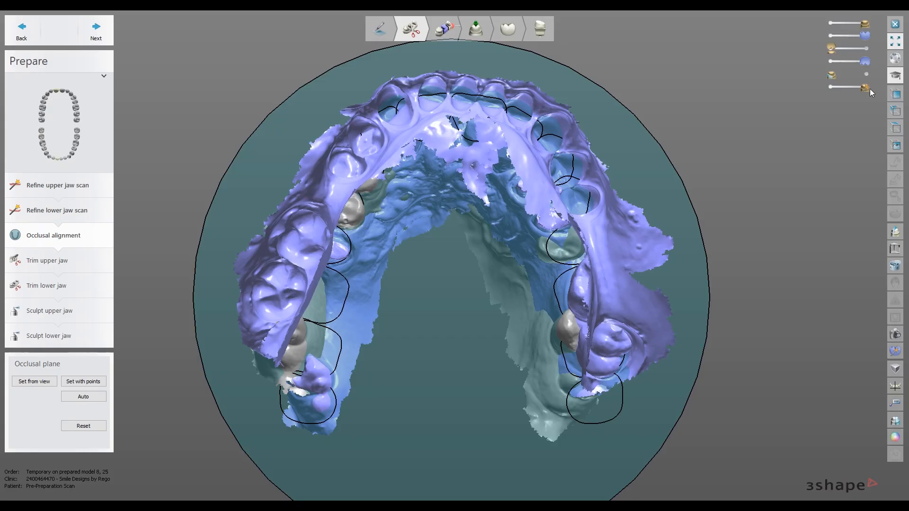
- At the occlusal alignment stage, hide the lower jaw scans so only the upper preparation and pre-preparation scans show
right_click_drag(871, 91, 555, 229)
scroll(776, 208, "down", 3)
scroll(797, 211, "down", 4)
scroll(552, 215, "up", 4)
middle_click_drag(555, 230, 595, 247)
left_click_drag(865, 61, 898, 32)
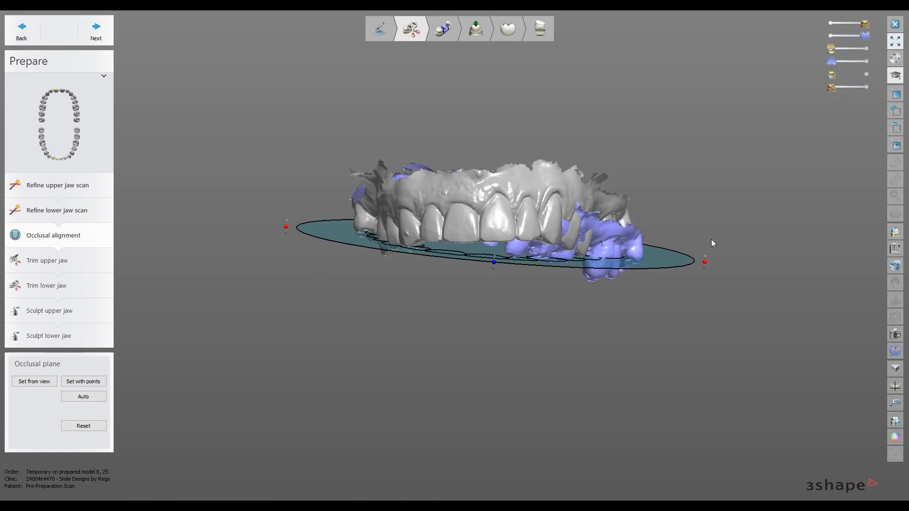
- In Additional scans, choose Pre-preparation (upper jaw) for alignment to Preparation and move it clear below the preparation scan
left_click(895, 352)
left_click(797, 143)
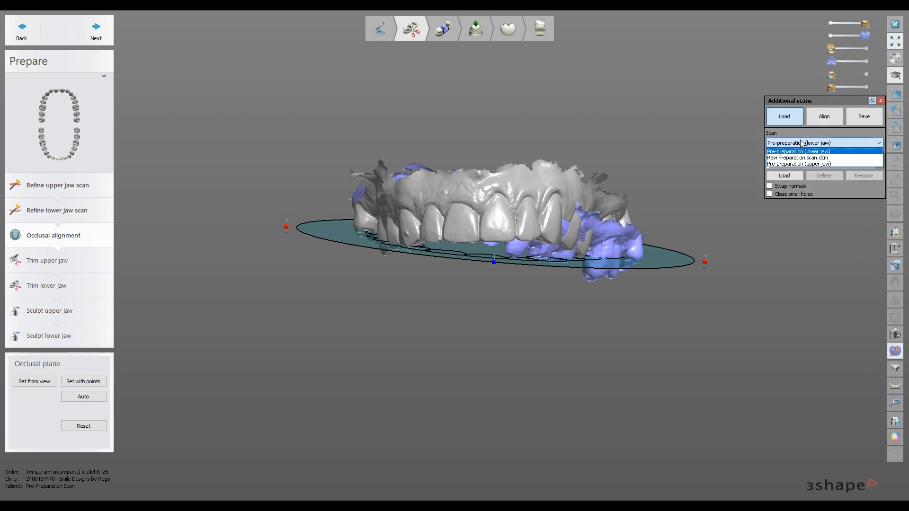
left_click(799, 164)
left_click(831, 117)
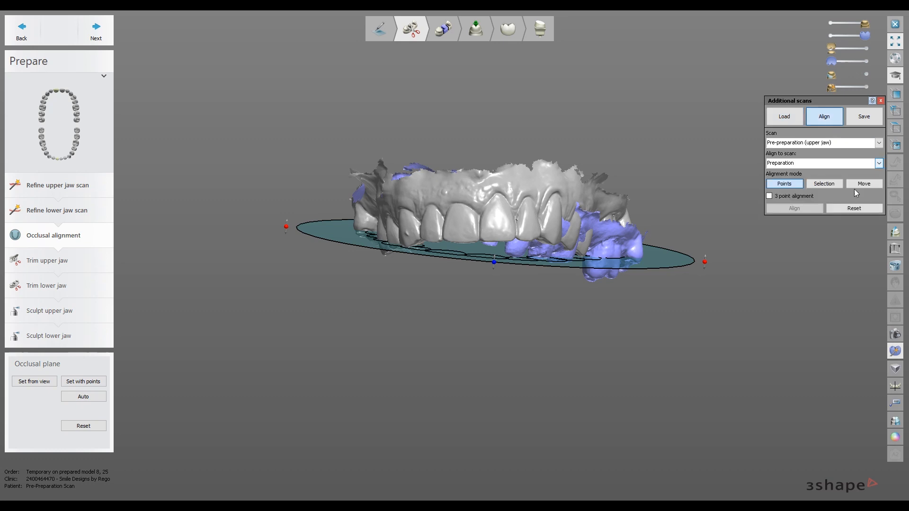
left_click(863, 184)
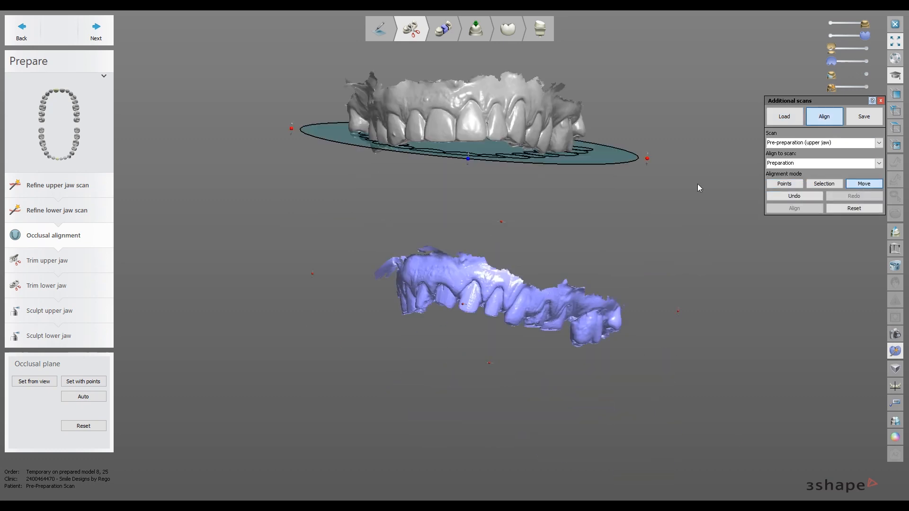
- Align the upper pre-preparation scan to the preparation scan with 3 point alignment, matching points on both molar sides and the palate
left_click(792, 186)
right_click_drag(590, 289, 560, 276)
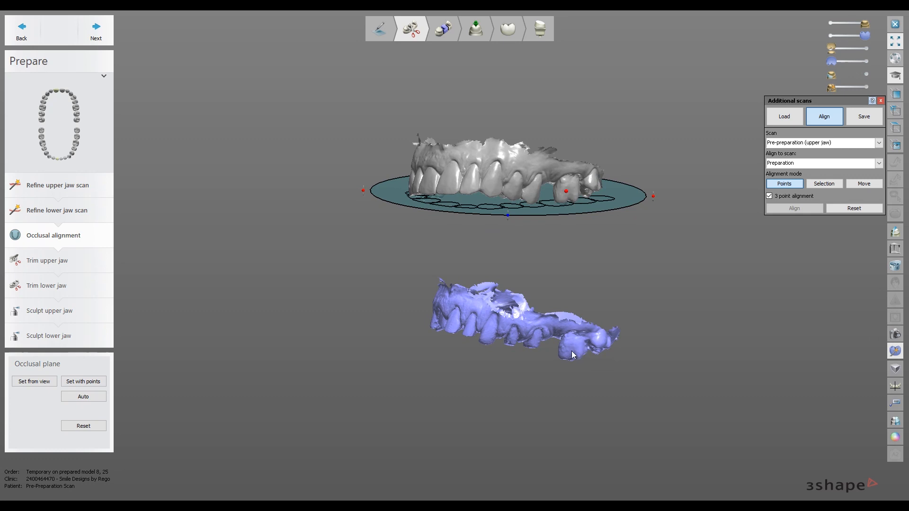
right_click_drag(463, 377, 376, 301)
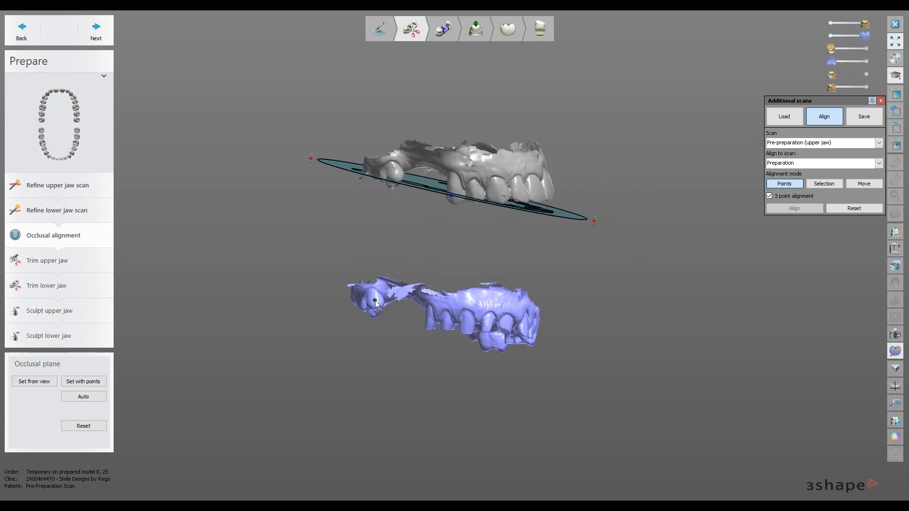
right_click_drag(396, 174, 492, 173)
middle_click_drag(501, 180, 480, 309)
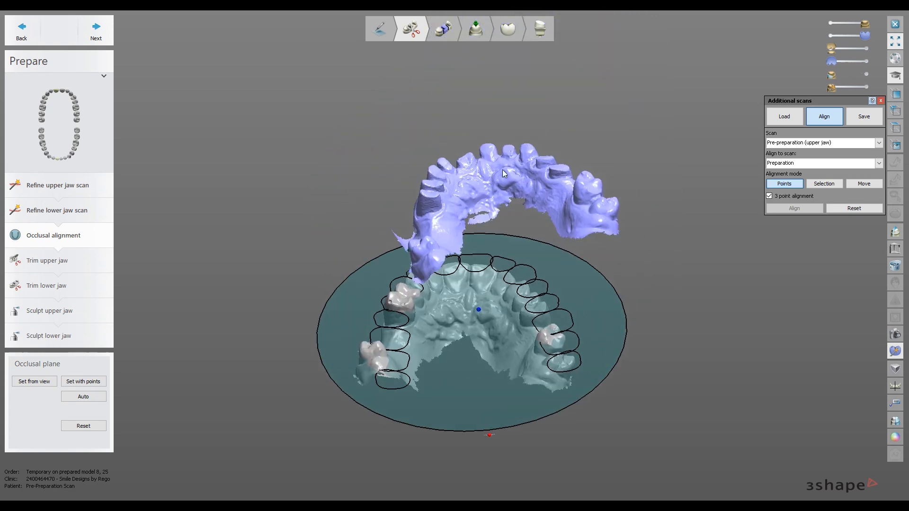
left_click(502, 179)
left_click(796, 208)
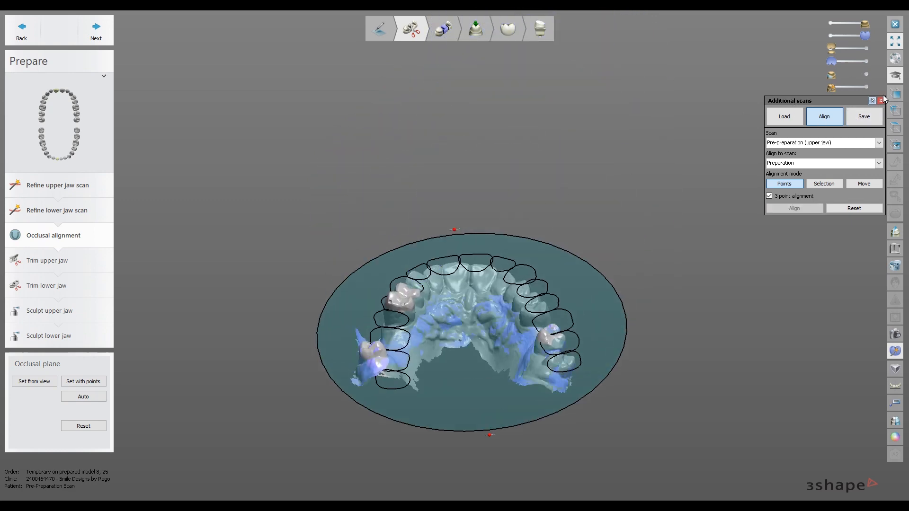
- Check the aligned upper scans from the front by repeatedly hiding and showing the upper preparation scan
left_click(902, 90)
scroll(592, 183, "down", 4)
right_click_drag(544, 194, 543, 234)
key("1")
key("1")
key("1")
key("1")
key("1")
key("1")
key("1")
key("1")
key("1")
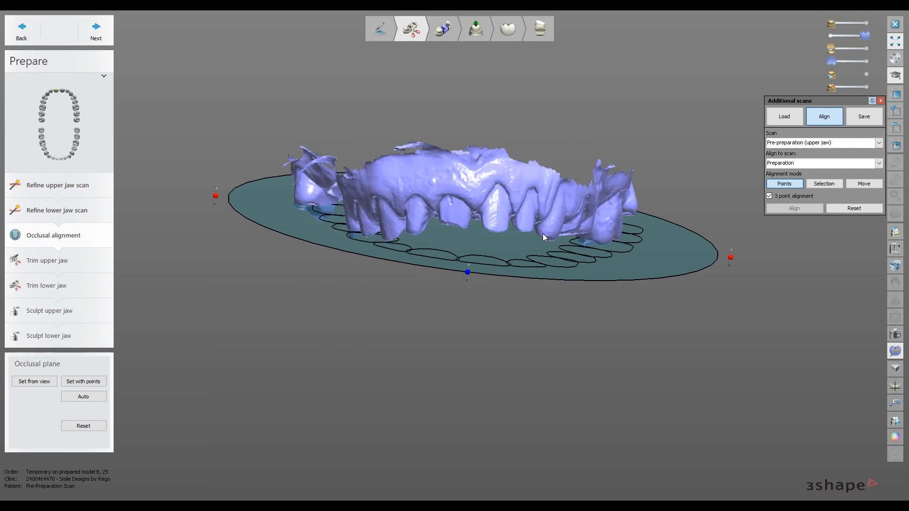
key("1")
key("1")
key("1")
key("1")
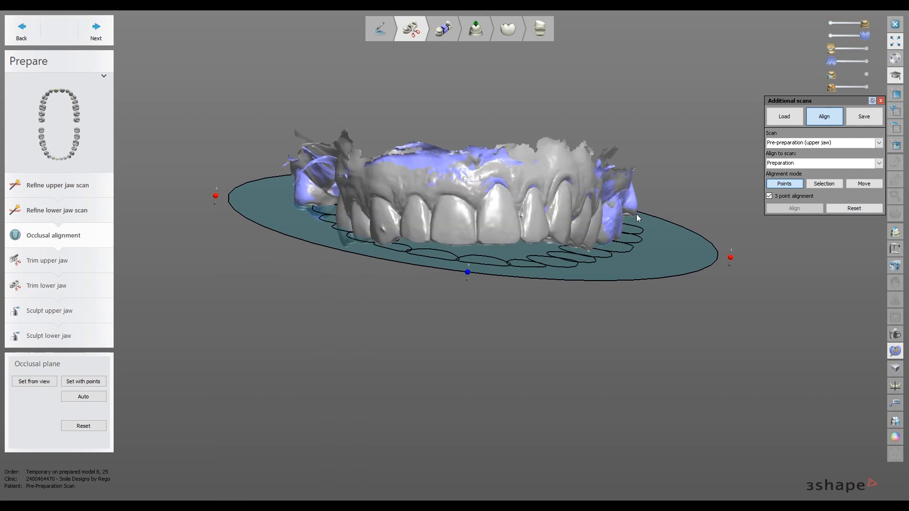
- Compare the overlap of the upper scans from the side by toggling the preparation scan's visibility
mouse_move(636, 214)
right_mouse_down()
mouse_move(581, 218)
mouse_move(622, 213)
right_mouse_up()
key("1")
key("1")
key("1")
key("1")
key("1")
key("1")
key("1")
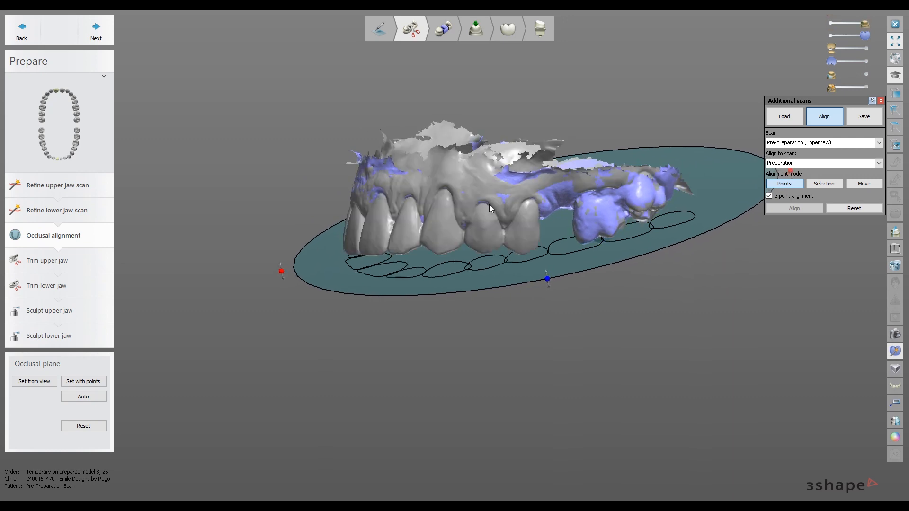
key("1")
key("1")
- Examine how closely the two upper scans match around the molars, toggling the preparation scan on and off
right_click_drag(481, 207, 351, 177)
key("1")
key("1")
key("1")
key("1")
key("1")
key("1")
key("1")
key("1")
key("1")
key("1")
key("1")
key("1")
scroll(351, 177, "up", 5)
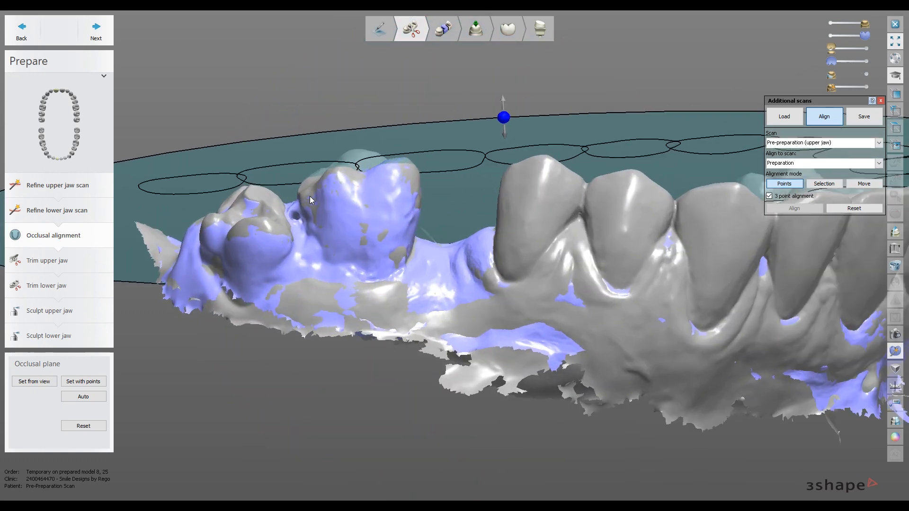
- Measure the gap between the two upper scans at the molar in a 2D cross section, and close the section
left_click(888, 233)
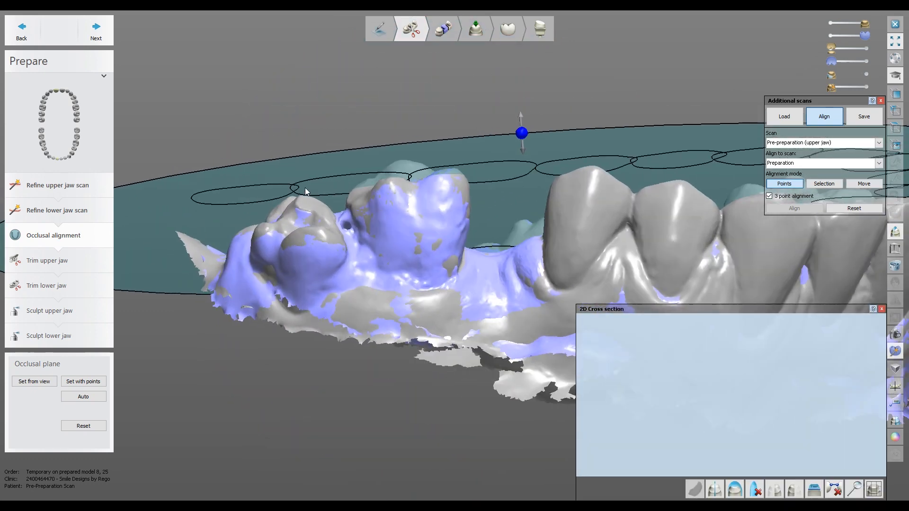
left_click(316, 392)
left_click_drag(314, 285, 303, 286)
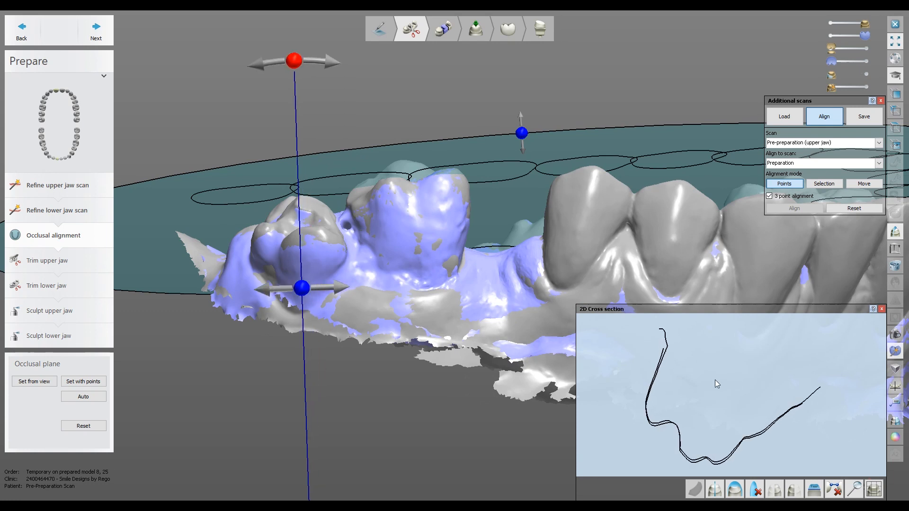
scroll(691, 461, "up", 2)
scroll(694, 454, "up", 2)
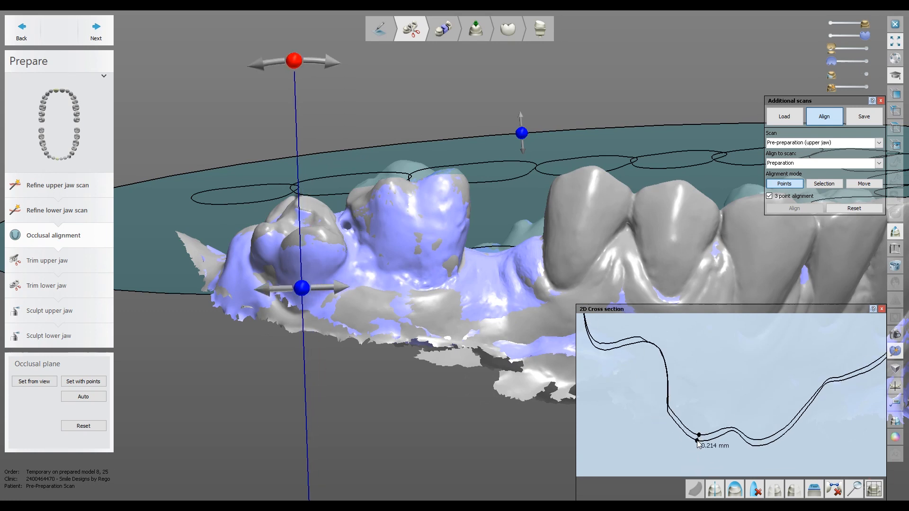
scroll(460, 277, "down", 5)
right_click_drag(460, 277, 459, 238)
scroll(478, 251, "up", 4)
left_click(882, 309)
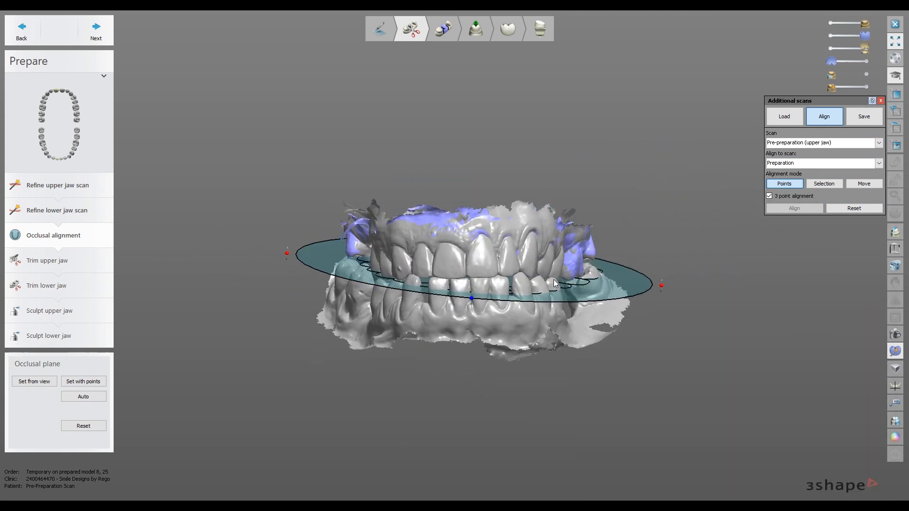
- Show only the aligned blue upper scan by hiding the lower jaw and the grey upper preparation scan
right_click_drag(592, 302, 545, 272)
key("a")
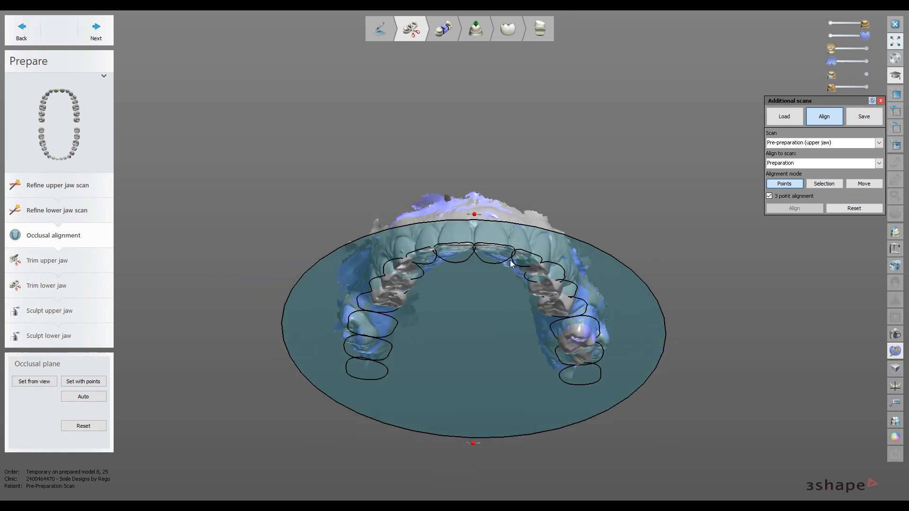
scroll(511, 264, "down", 3)
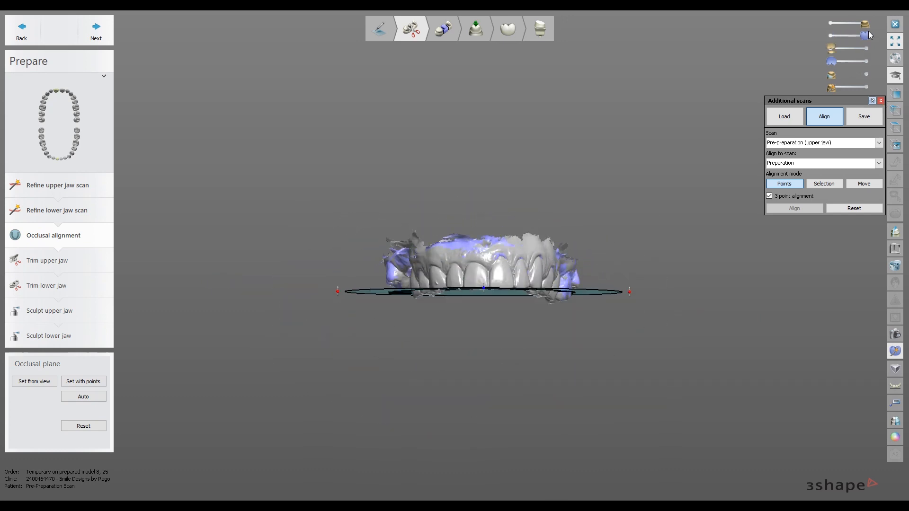
left_click_drag(865, 23, 832, 22)
scroll(530, 250, "up", 3)
mouse_move(549, 225)
right_mouse_down()
mouse_move(529, 250)
mouse_move(544, 218)
right_mouse_up()
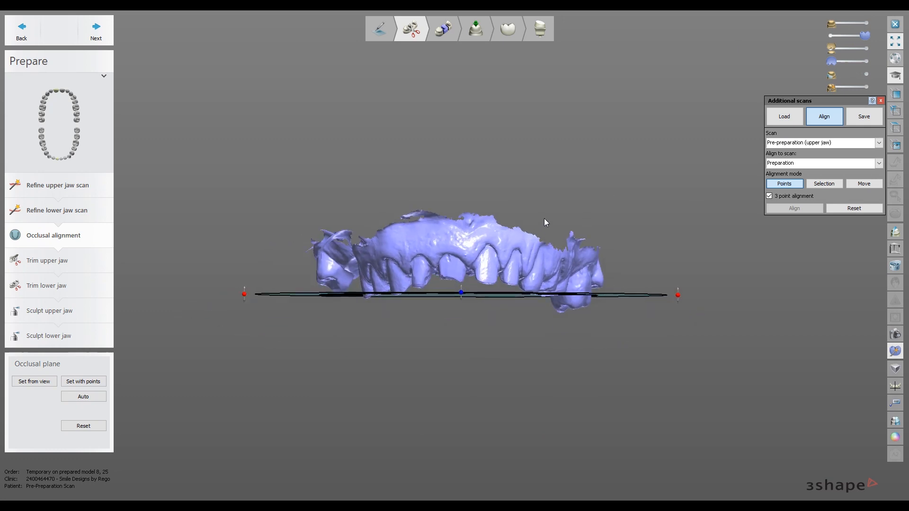
- Select the aligned blue upper scan as the additional scan model to save
key("p")
key("p")
left_click(858, 121)
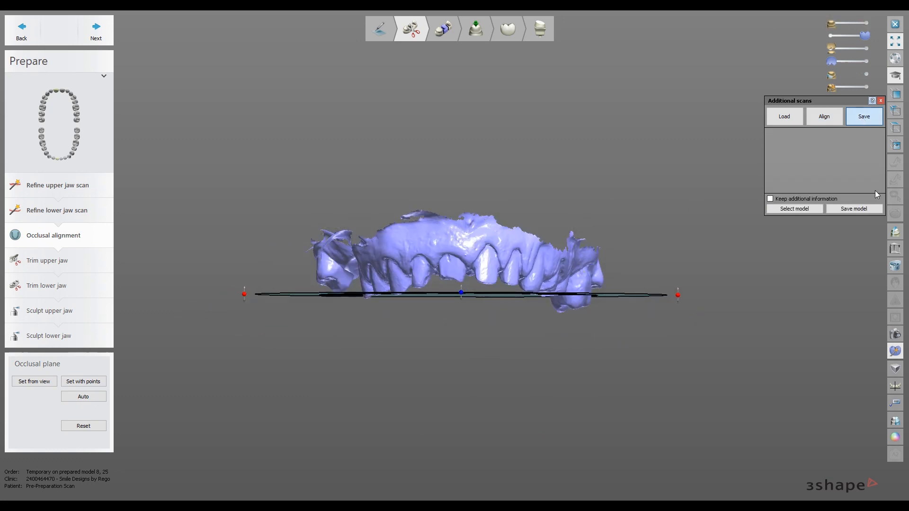
left_click(786, 211)
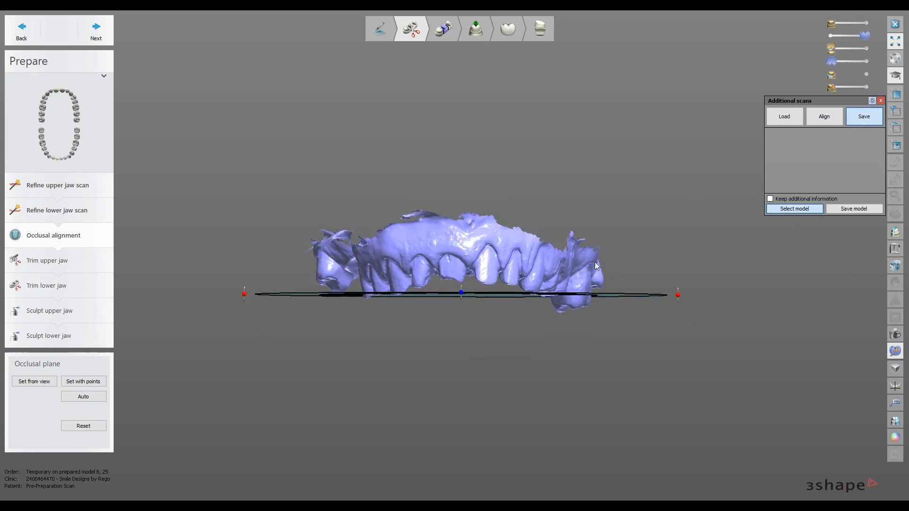
left_click(520, 258)
- Save the selected upper scan to the Desktop as a DCM file named "new bite upper"
left_click(864, 210)
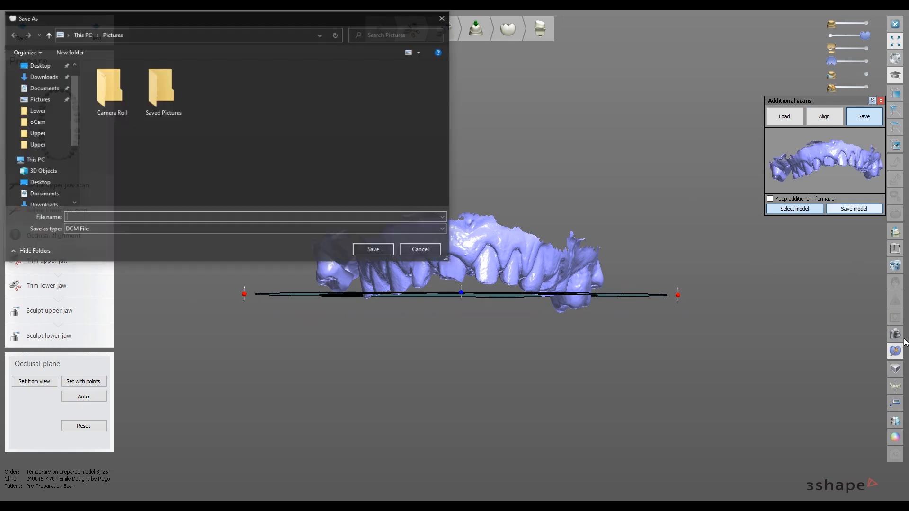
left_click_drag(73, 103, 72, 72)
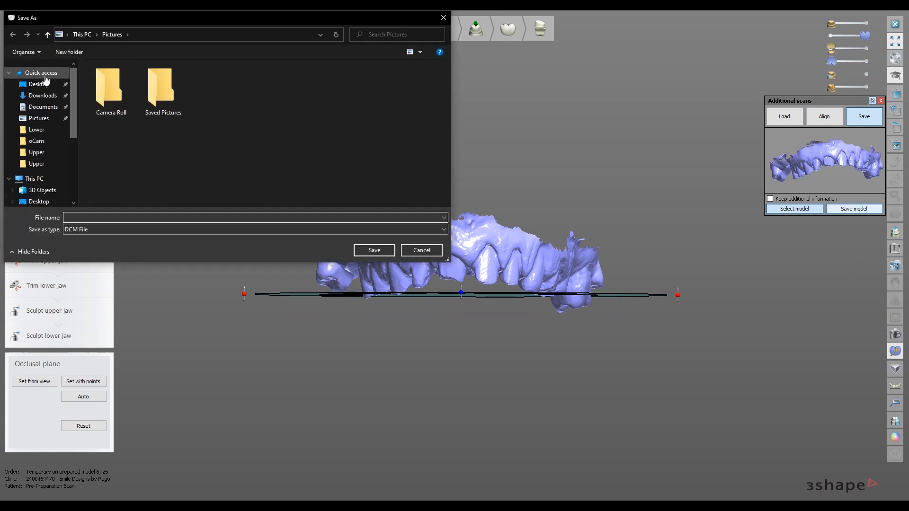
left_click(44, 85)
left_click(121, 218)
type("dale new bite upper")
left_click_drag(78, 217, 53, 219)
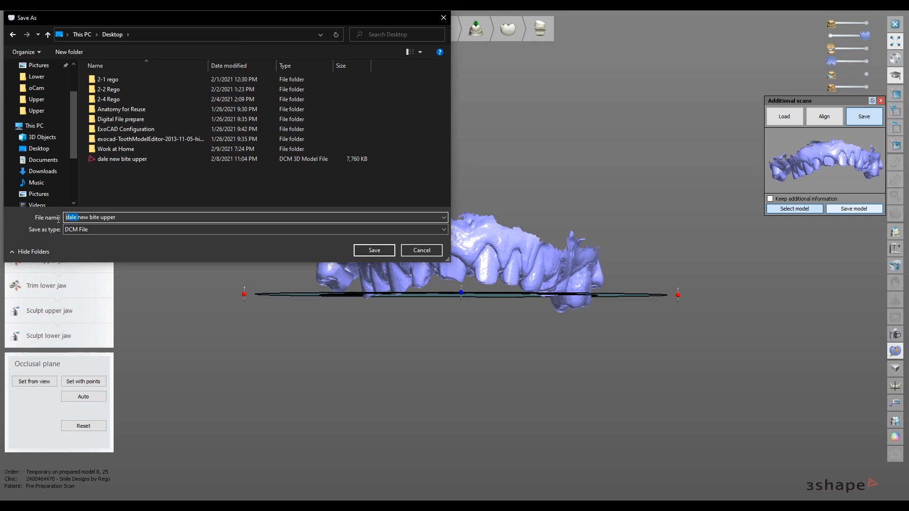
key("BackSpace")
left_click(373, 249)
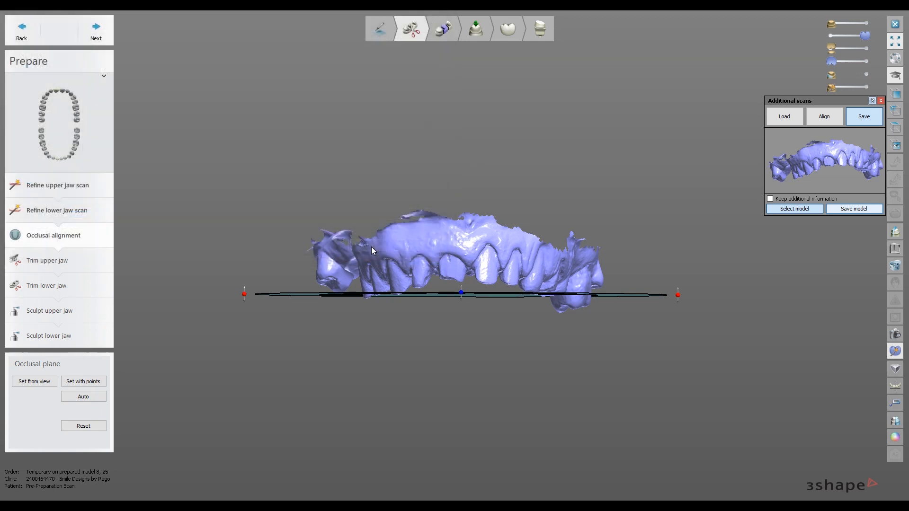
- Close the Pre-Preparation_Scan design without saving it and dismiss the output file notice
left_click(895, 24)
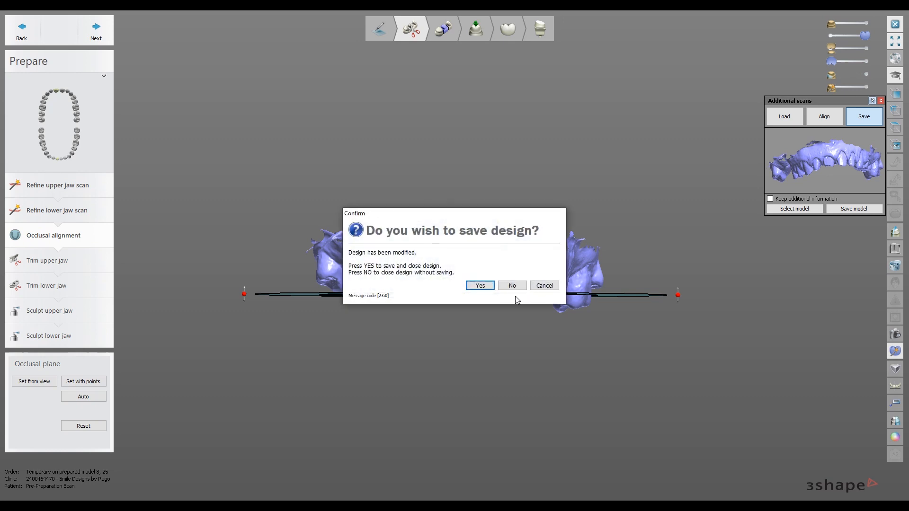
left_click(511, 285)
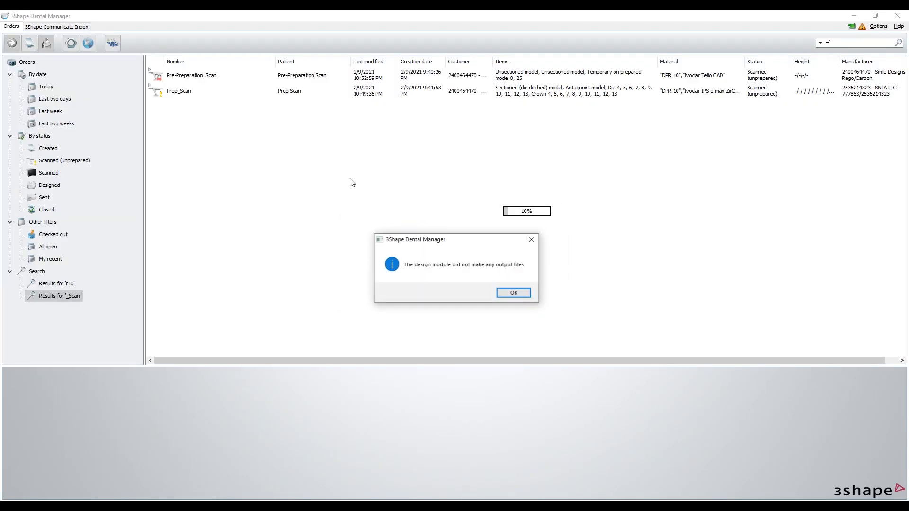
left_click(514, 291)
- Open the Upper scans folder of the Prep_Scan order in File Explorer
left_click(186, 94)
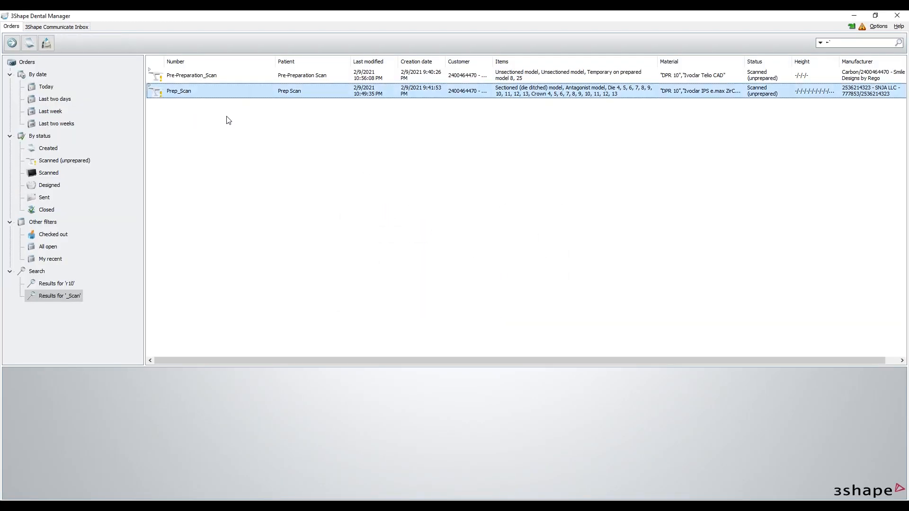
key("ctrl+e")
double_click(447, 207)
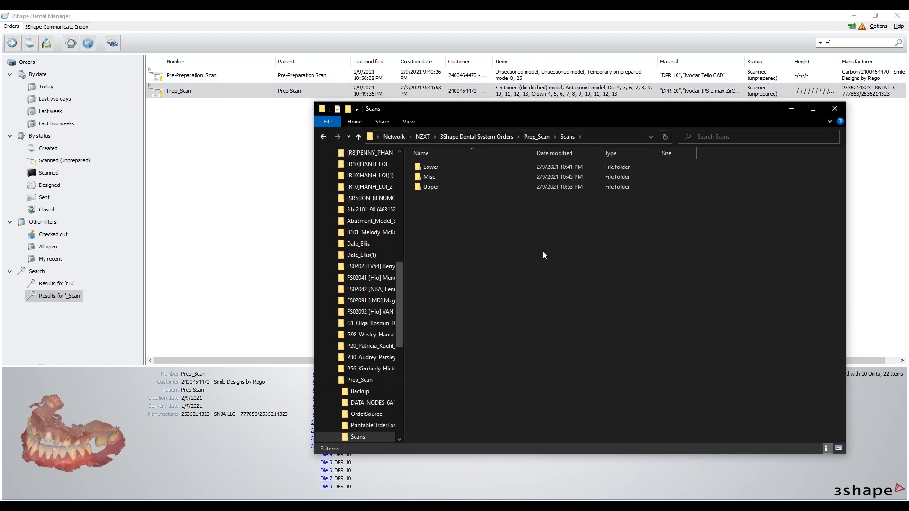
double_click(439, 179)
key("BackSpace")
double_click(439, 187)
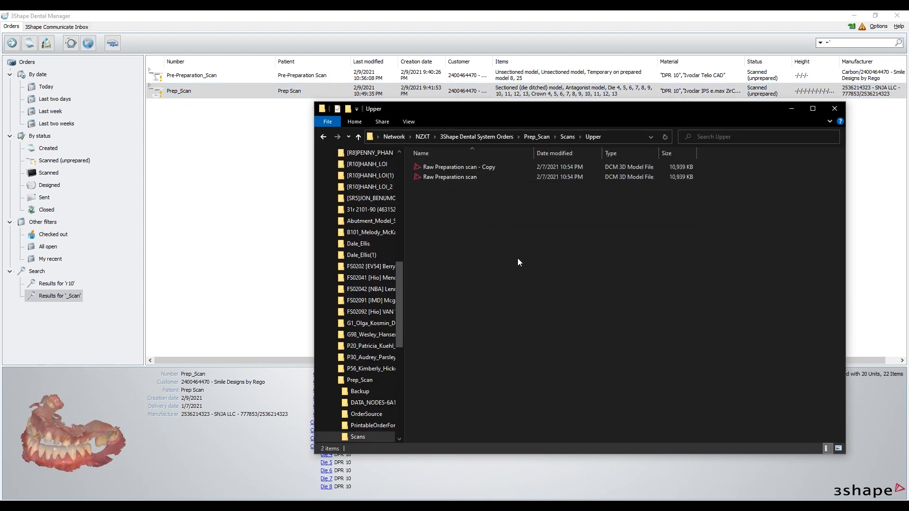
- Permanently delete the "Raw Preparation scan - Copy" file from the Upper folder
key("super+e")
left_click_drag(538, 123, 813, 145)
left_click(484, 167)
key("Delete")
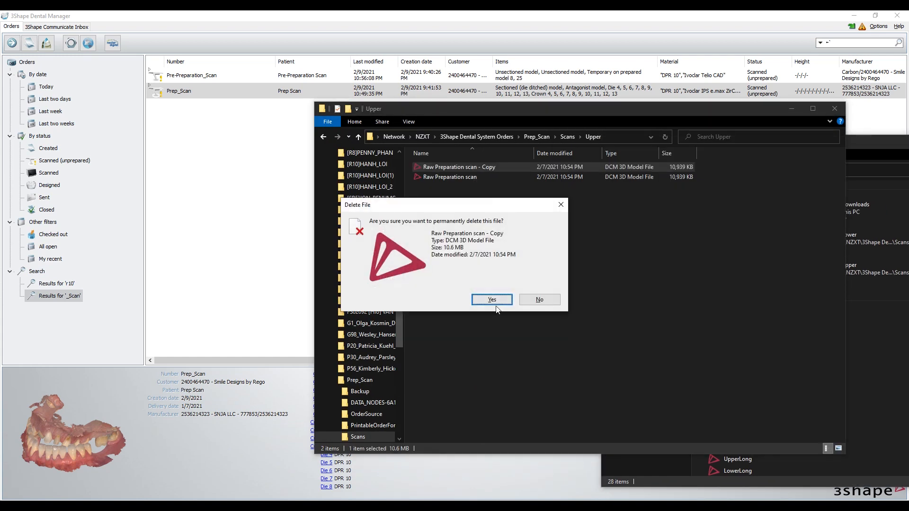
left_click(489, 300)
- Rename the original upper scan file to "Raw Preparation scan old"
left_click(475, 167)
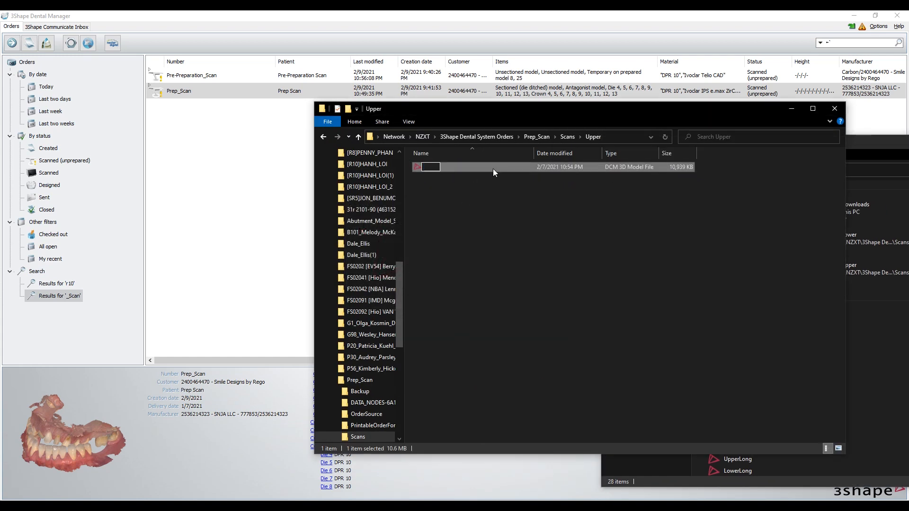
key("End")
type("old")
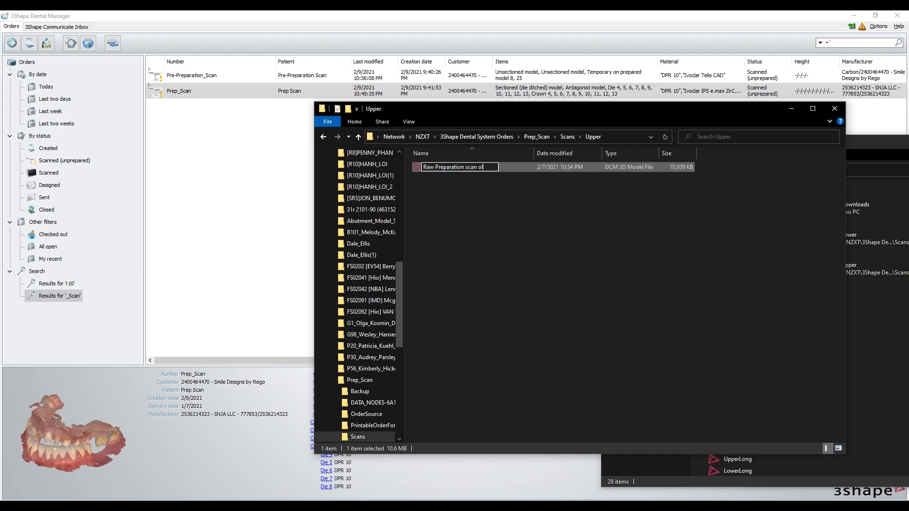
key("Return")
- Copy "new bite upper" from the Desktop into the Prep_Scan order's Upper folder
key("super+e")
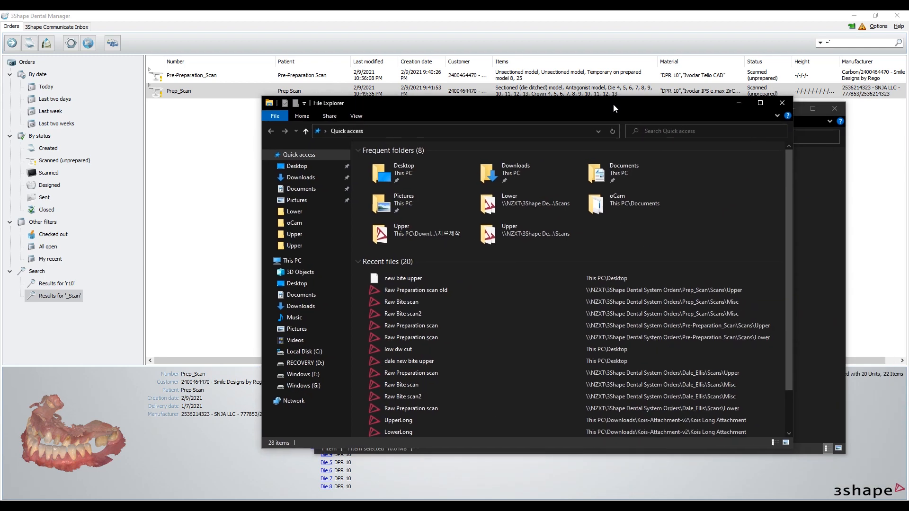
left_click(364, 177)
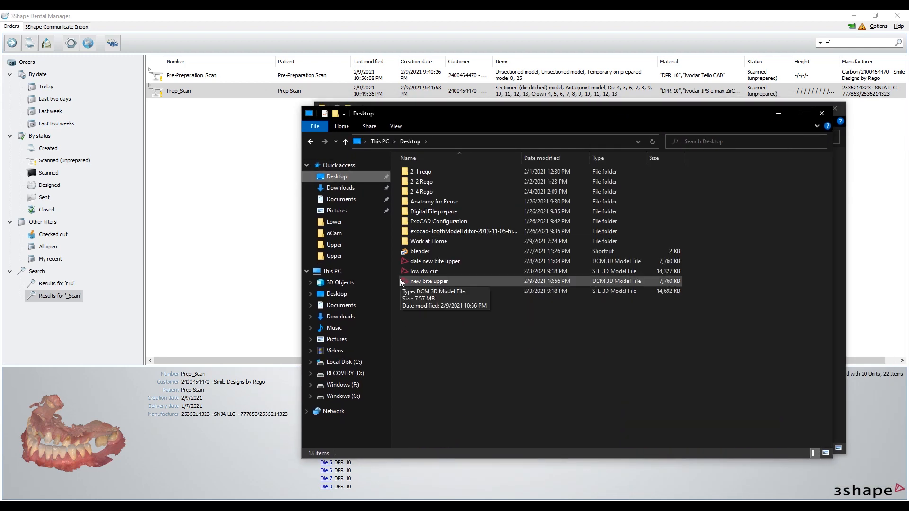
left_click(428, 281)
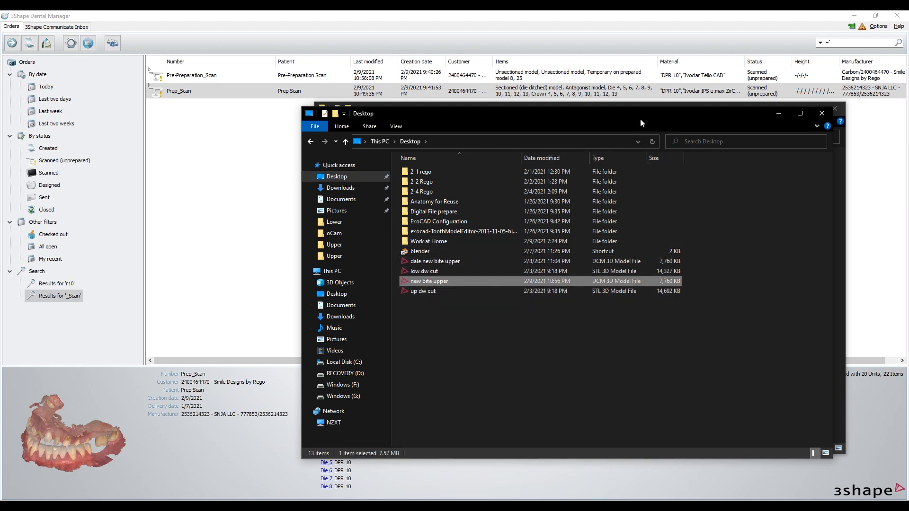
left_click_drag(640, 118, 660, 338)
left_click(641, 317)
key("ctrl+v")
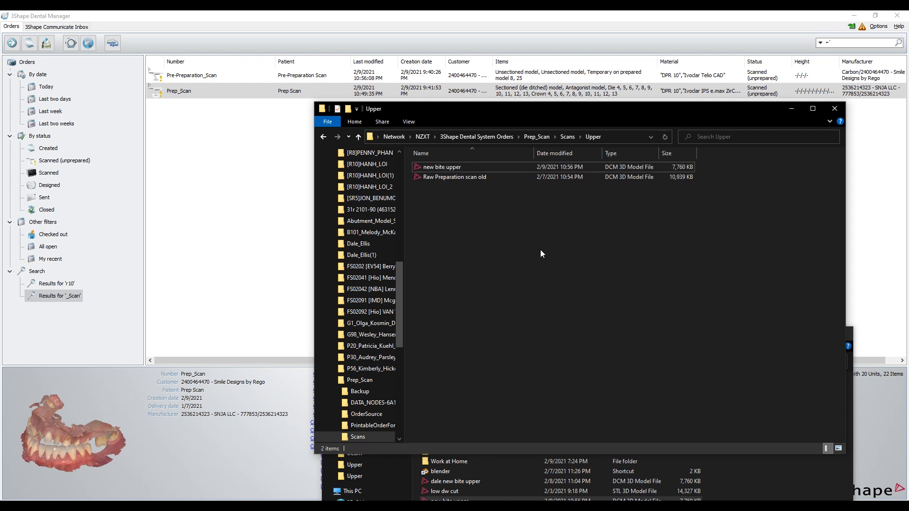
- Rename "new bite upper" to "Raw Preparation scan", reusing the old upper scan's file name
double_click(455, 180)
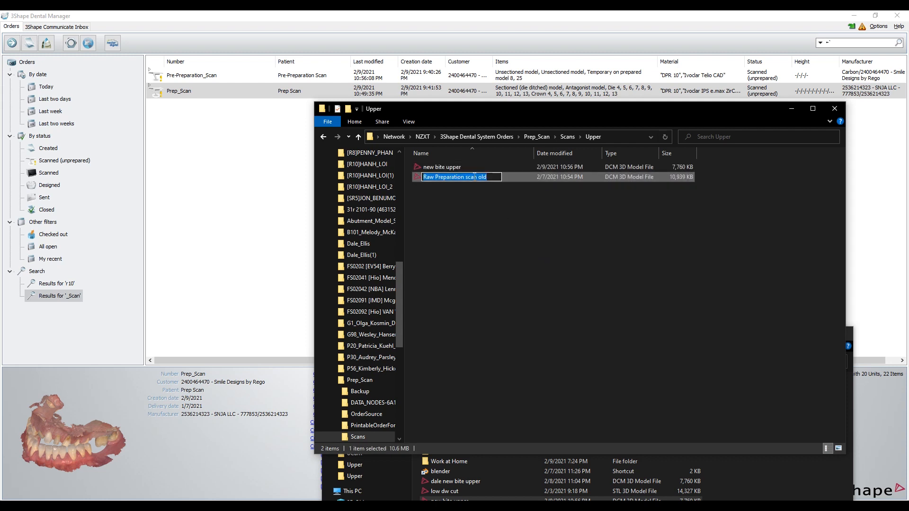
left_click(467, 168)
key("F2")
key("ctrl+v")
key("BackSpace")
key("BackSpace")
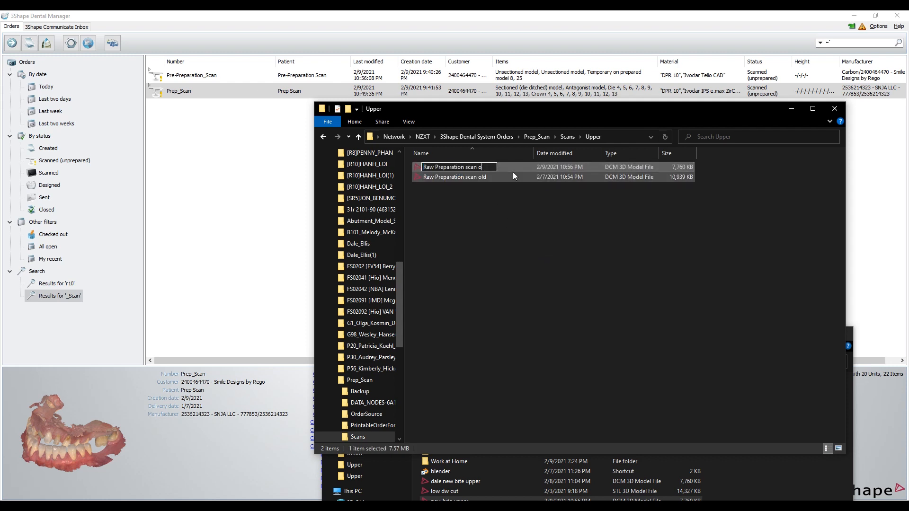
key("BackSpace")
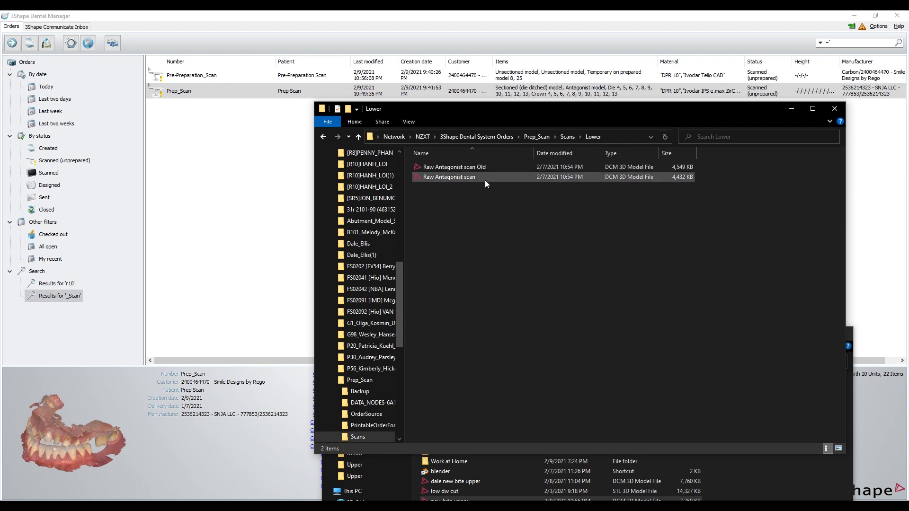
- Inspect the Prep_Scan order's bite in an enlarged 3D preview and close the preview
left_click(210, 190)
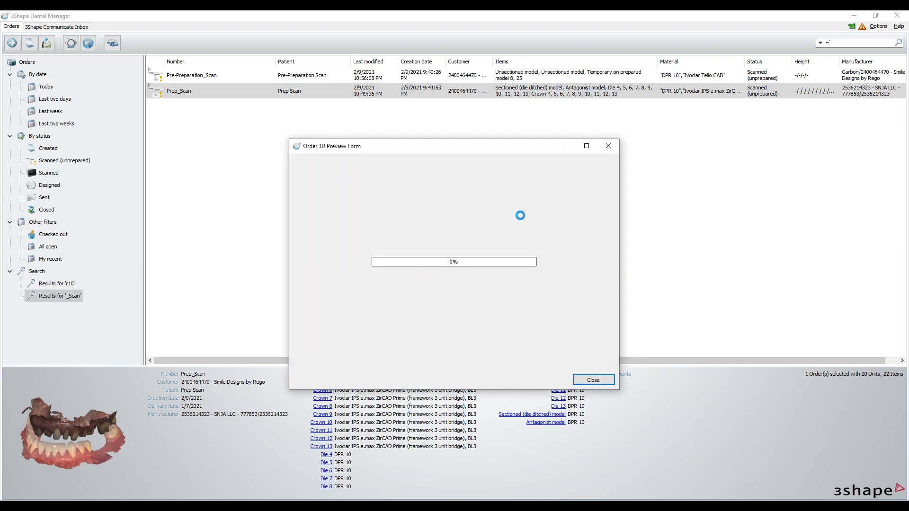
left_click(586, 146)
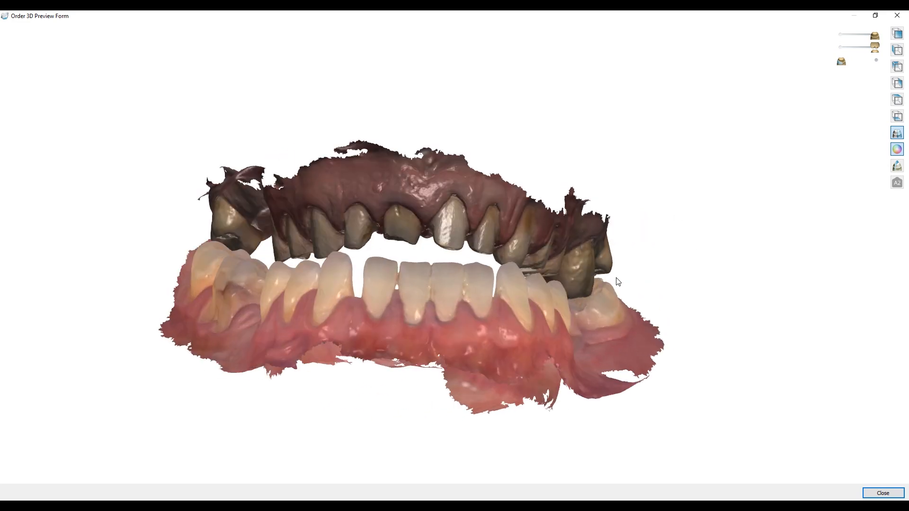
right_click_drag(640, 287, 509, 201)
left_click(894, 15)
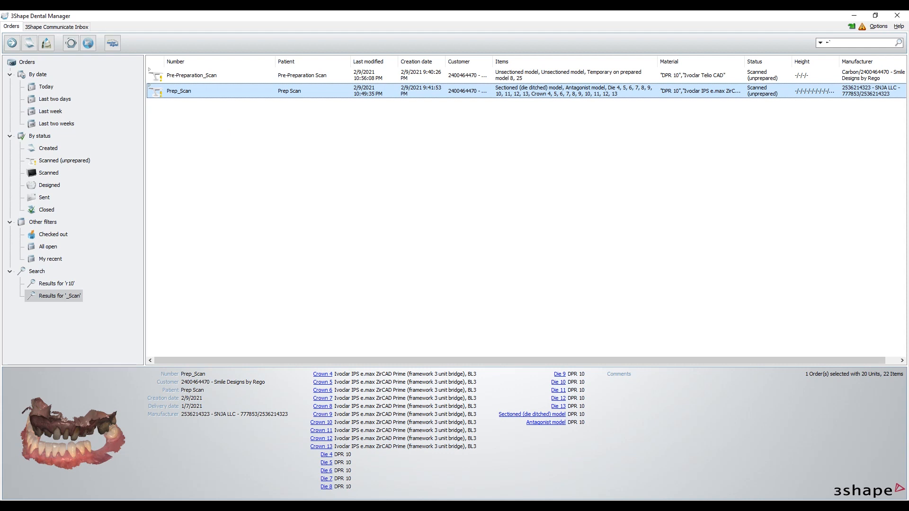
- Check the Prep_Scan order's Lower scans folder and go back up to the order's main folder
mouse_move(437, 506)
left_click(538, 490)
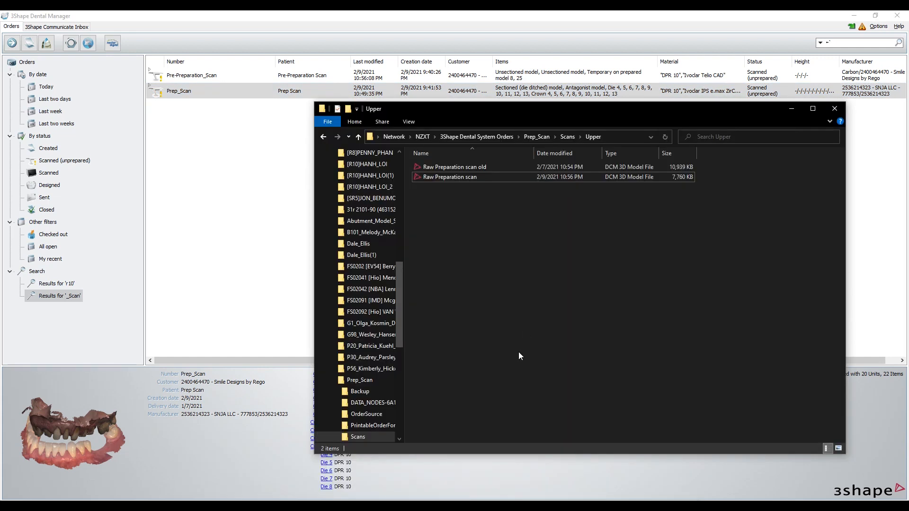
key("alt+Up")
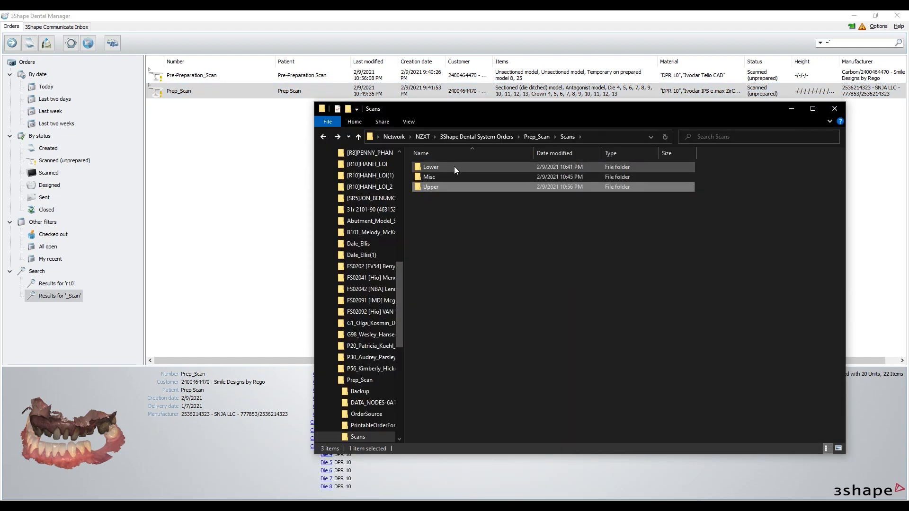
double_click(448, 166)
key("alt+Up")
key("alt+Up")
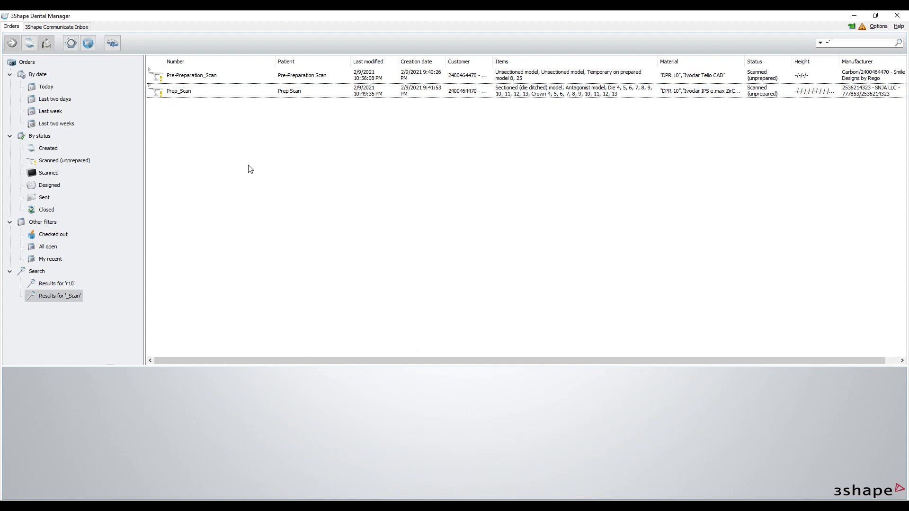
- Examine the Prep_Scan order's upper and lower scans together in an enlarged 3D preview, with the lower jaw shown
left_click(199, 96)
left_click(194, 88)
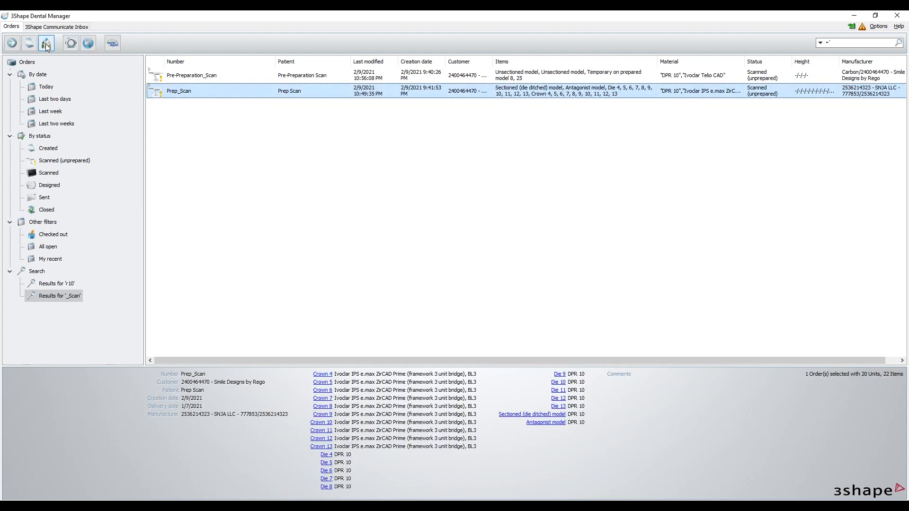
key("space")
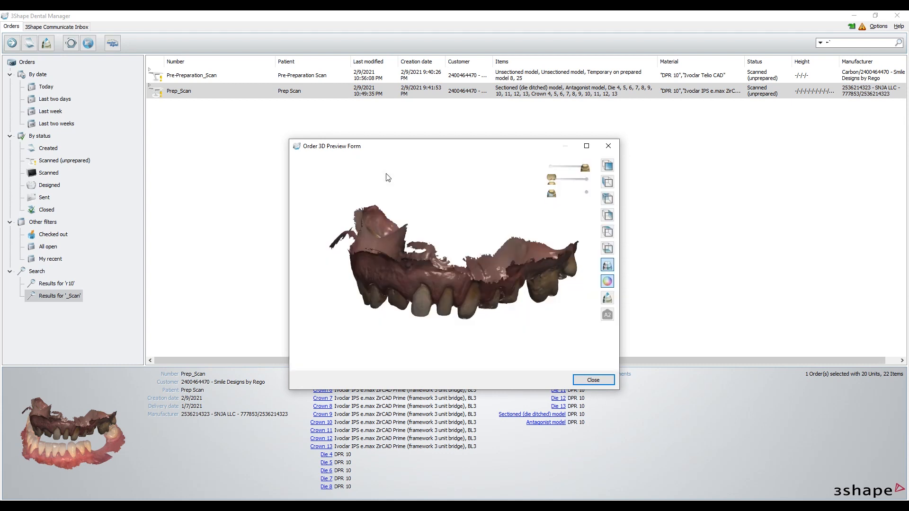
left_click(587, 146)
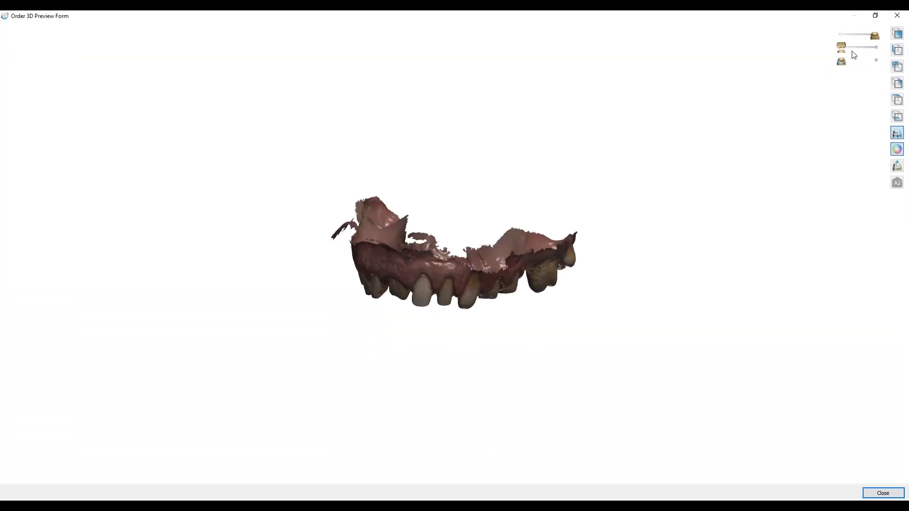
left_click_drag(852, 48, 875, 47)
right_click_drag(715, 165, 524, 282)
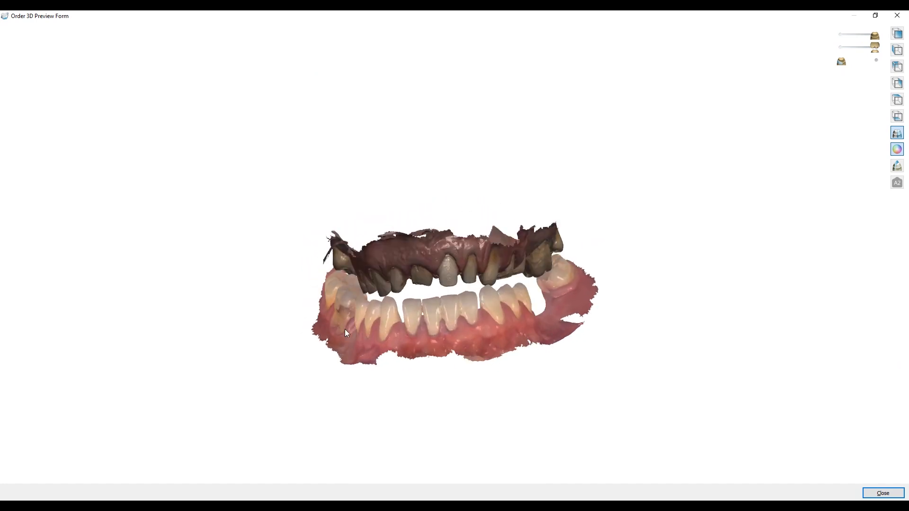
right_click_drag(344, 328, 467, 254)
scroll(466, 257, "up", 5)
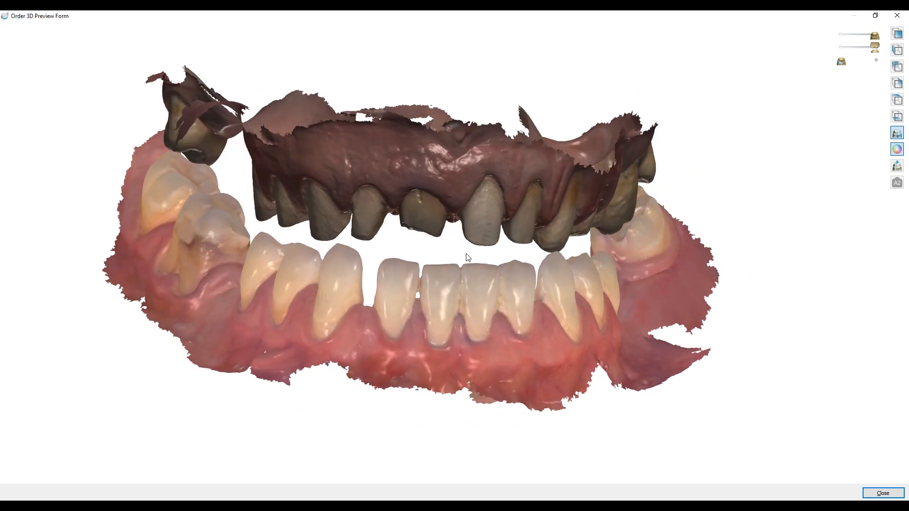